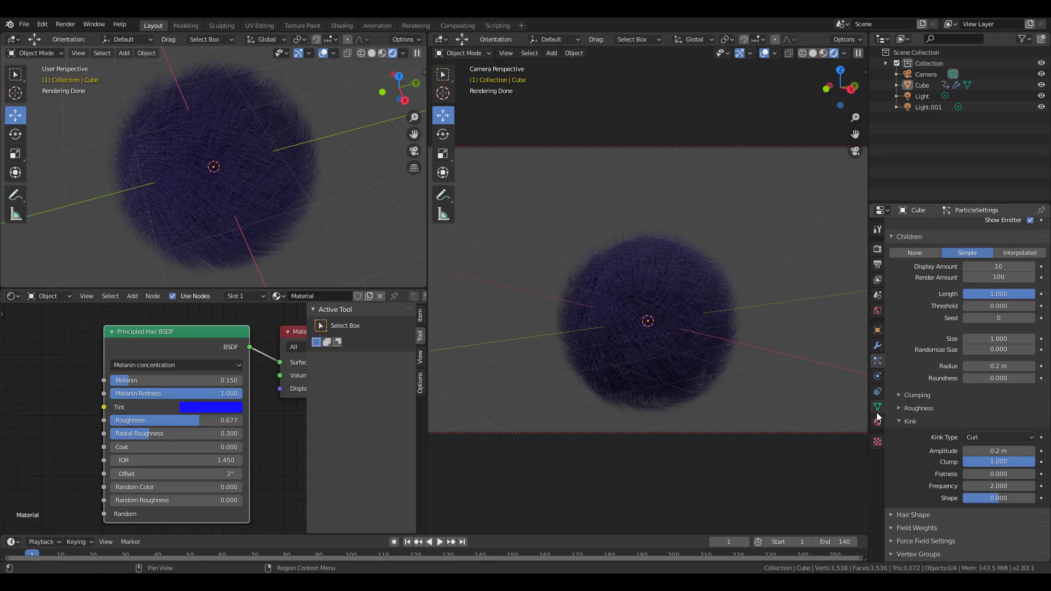
# Step: Switch the sphere's fur material shader to Principled BSDF
pyautogui.click(878, 422)
pyautogui.click(1006, 321)
pyautogui.click(925, 164)
# Step: Set the render engine to Eevee
pyautogui.click(878, 249)
pyautogui.click(1006, 227)
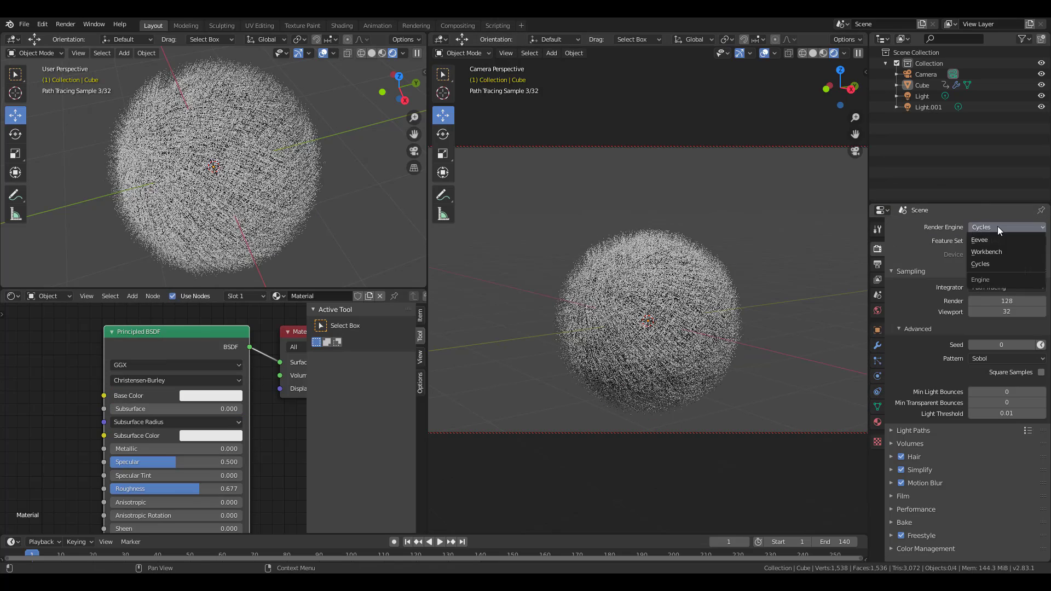
pyautogui.click(986, 242)
pyautogui.scroll(-8, 213, 164)
# Step: Colour the first light purple and the second pink, then play the animation
pyautogui.click(212, 197)
pyautogui.click(878, 376)
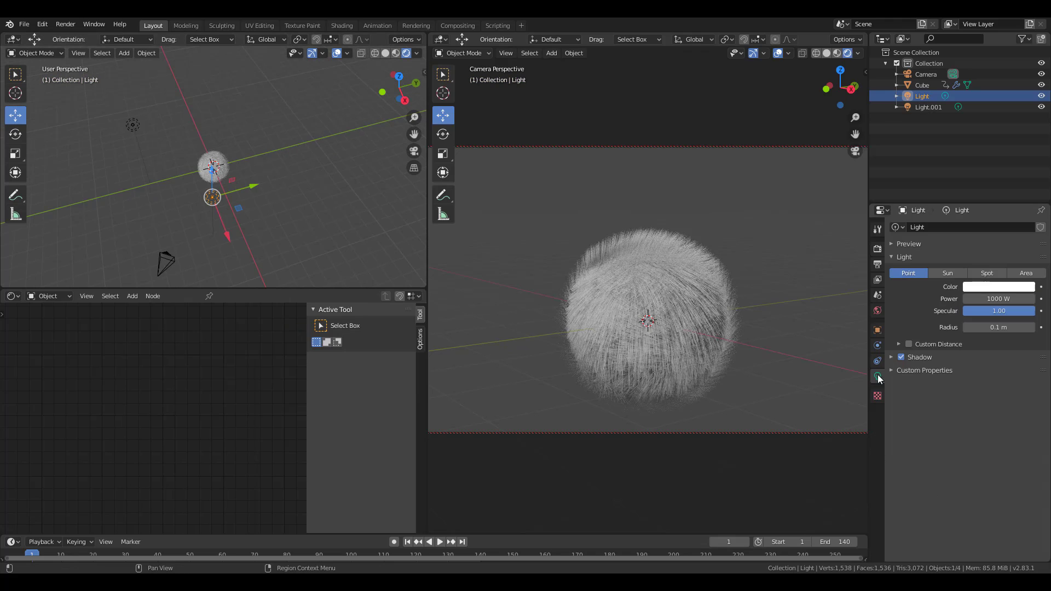
pyautogui.click(999, 286)
pyautogui.click(988, 195)
pyautogui.click(132, 125)
pyautogui.click(999, 287)
pyautogui.click(988, 185)
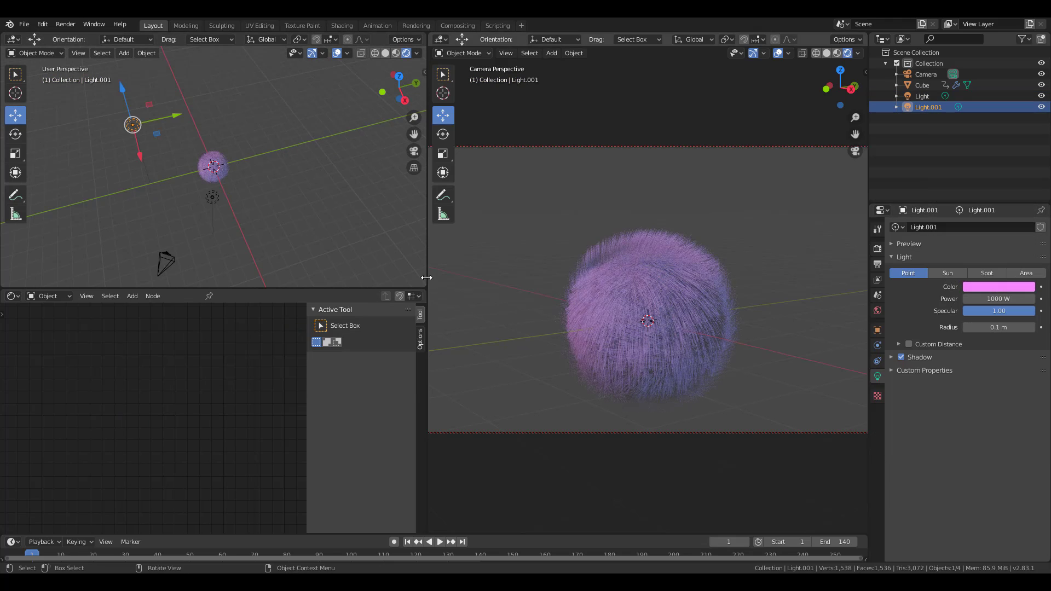
pyautogui.click(164, 264)
pyautogui.click(439, 541)
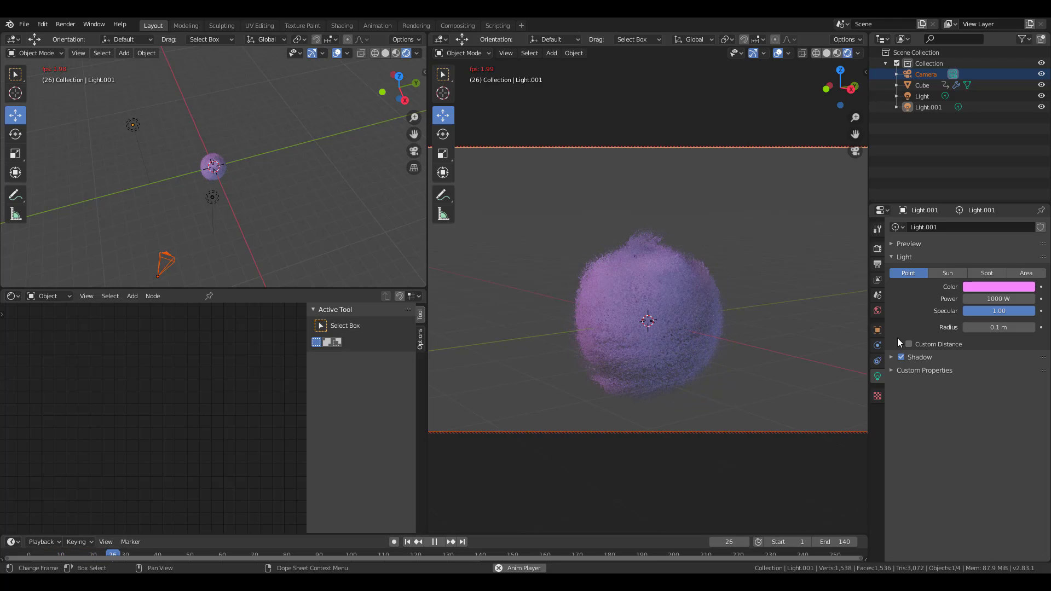
# Step: Set hair shape to Strand and turn off AO, SSR, Motion Blur, Simplify and Freestyle
pyautogui.click(877, 248)
pyautogui.click(991, 410)
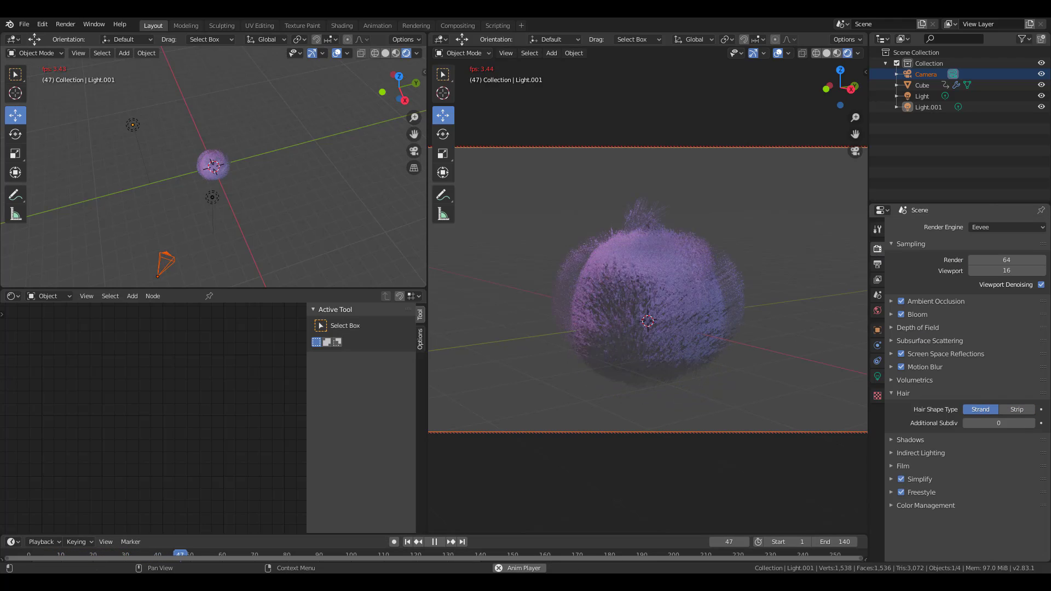
pyautogui.click(902, 302)
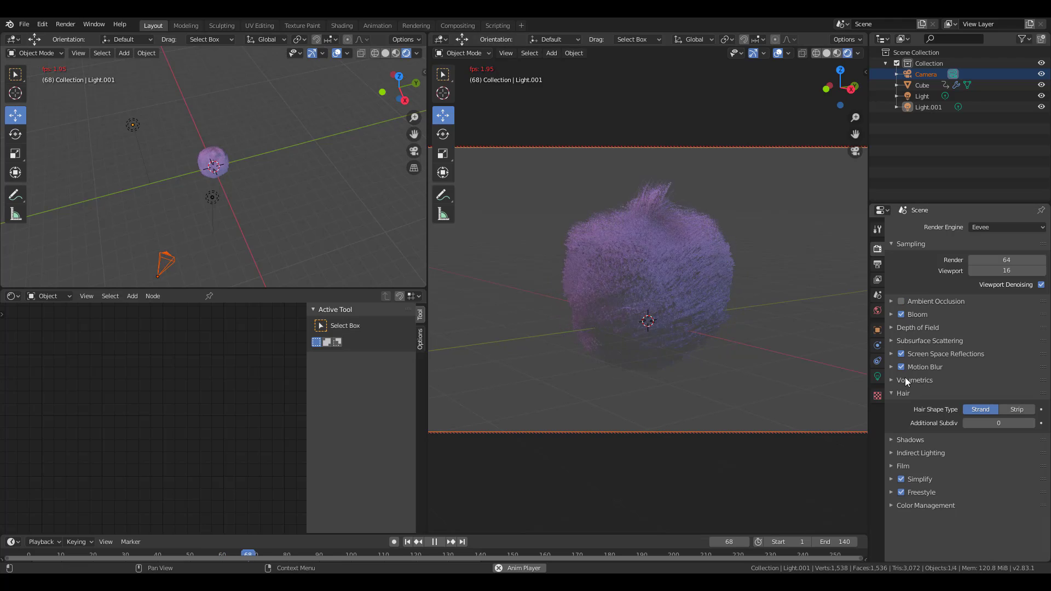
pyautogui.click(901, 354)
pyautogui.click(901, 367)
pyautogui.click(902, 480)
pyautogui.click(902, 493)
pyautogui.click(892, 466)
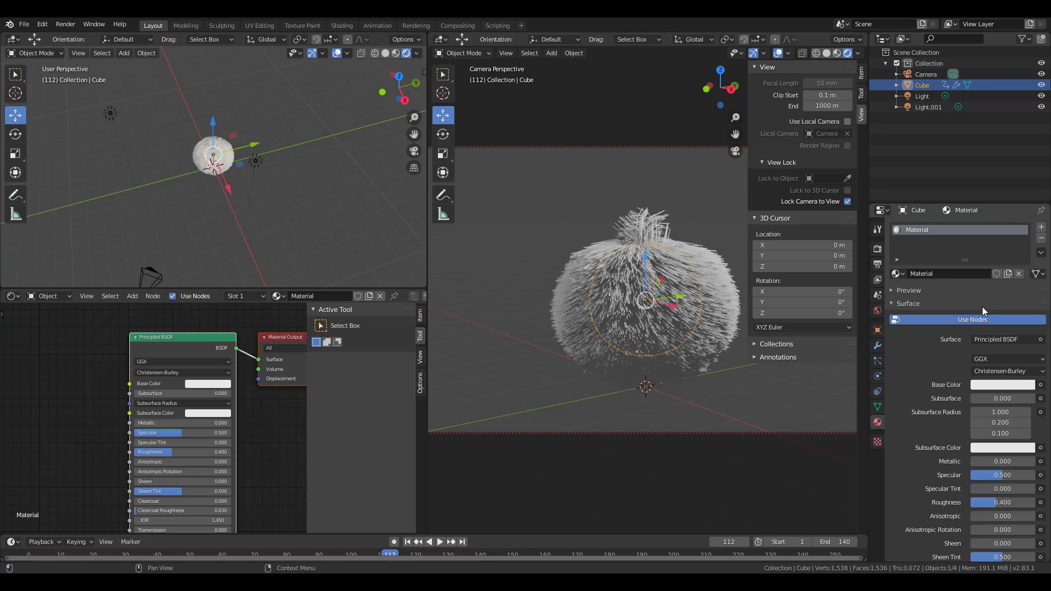
# Step: Open the surface shader list in the material settings
pyautogui.click(989, 339)
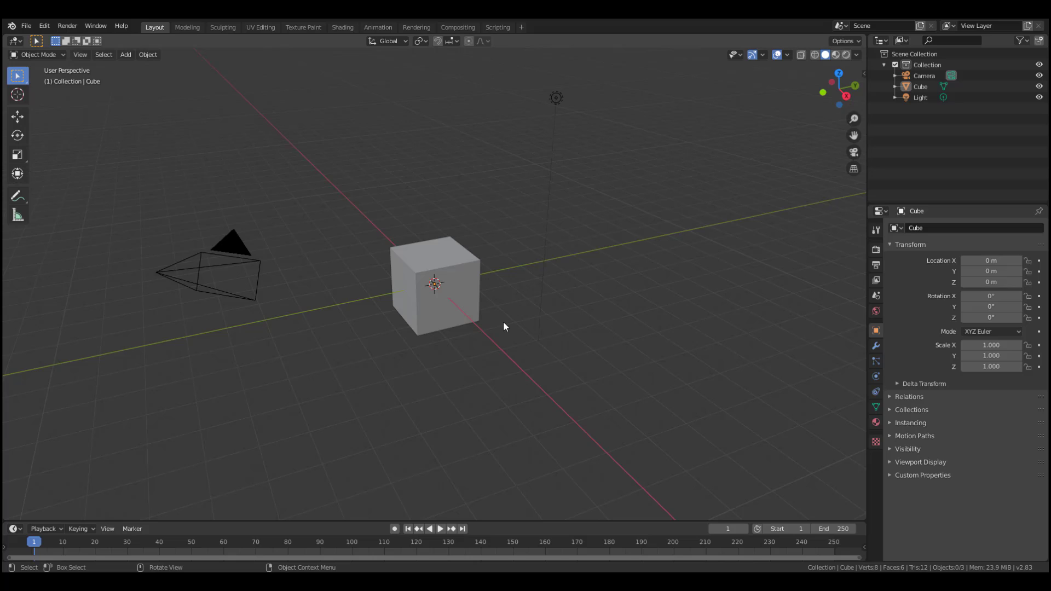
# Step: Add a plane and move it to Y 2.8072 m, Z 3.1529 m beside the cube
pyautogui.moveTo(466, 294); pyautogui.dragTo(484, 353, button='middle')
pyautogui.hotkey('shift', 'a')
pyautogui.moveTo(483, 351)
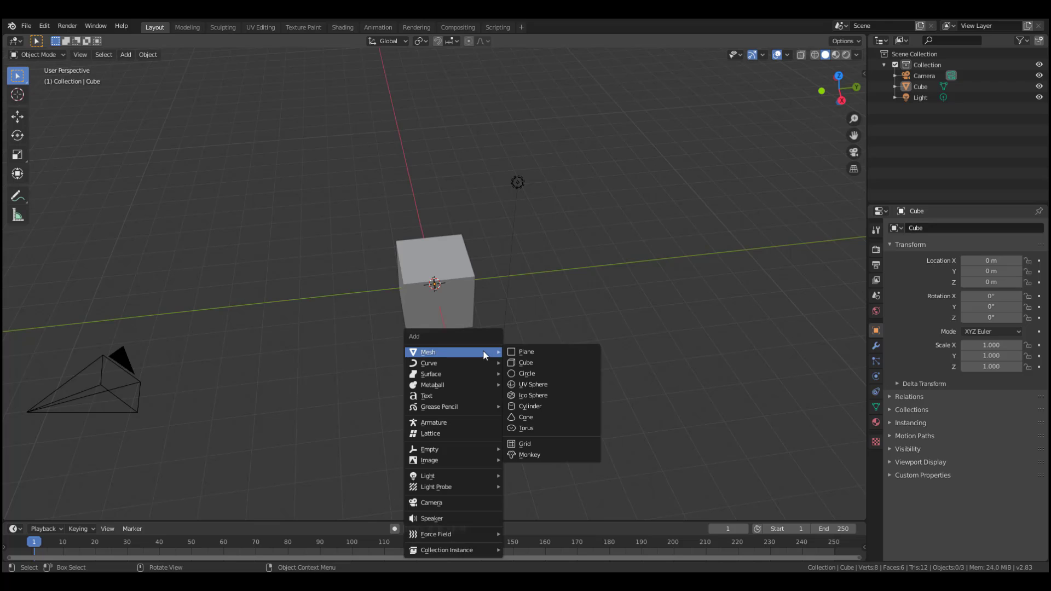
pyautogui.click(533, 350)
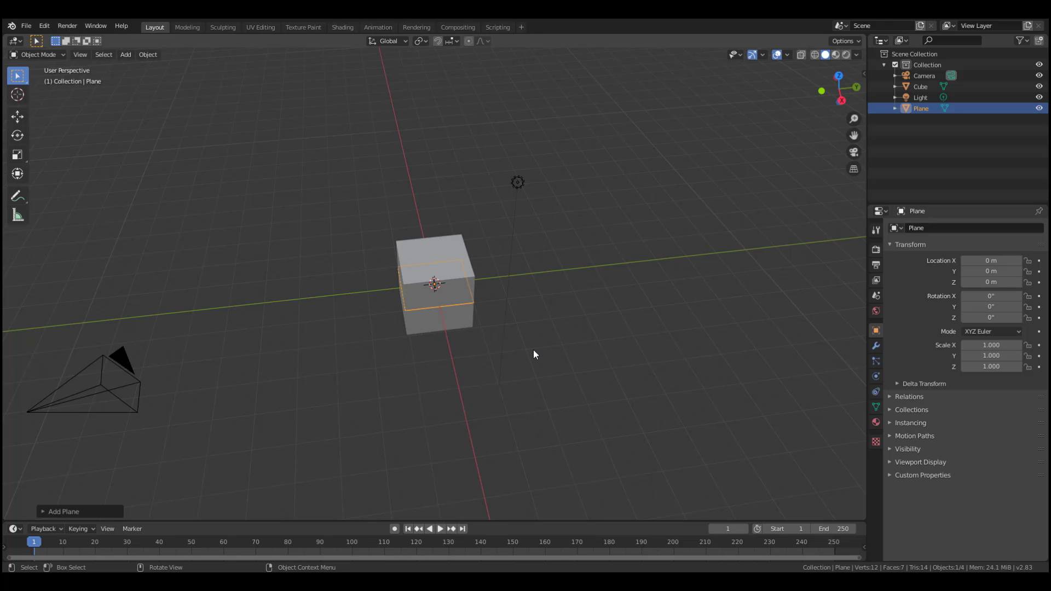
pyautogui.moveTo(505, 344); pyautogui.dragTo(528, 348, button='middle')
pyautogui.press('w')
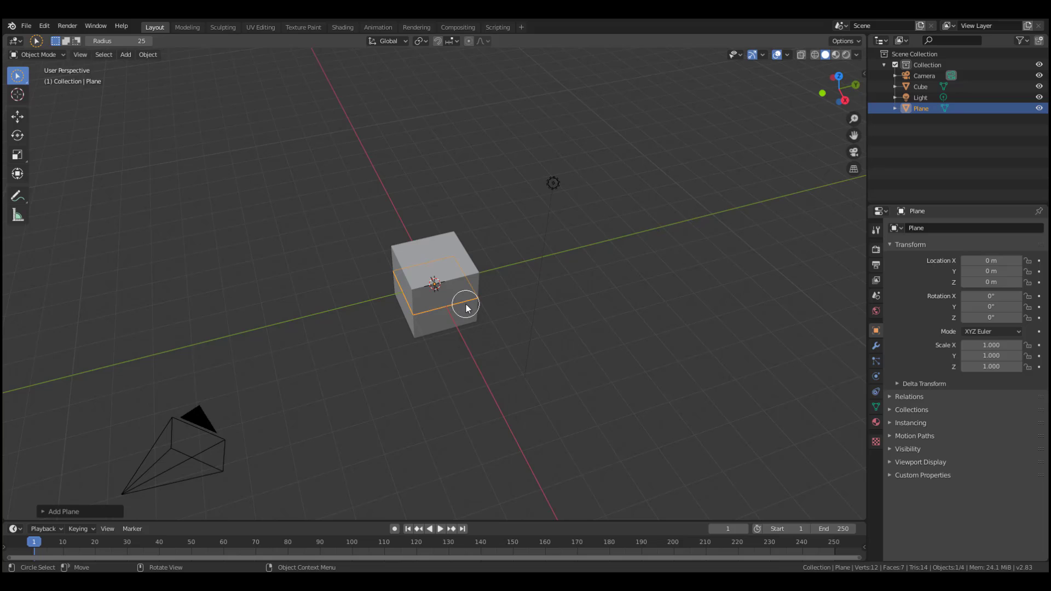
pyautogui.click(18, 116)
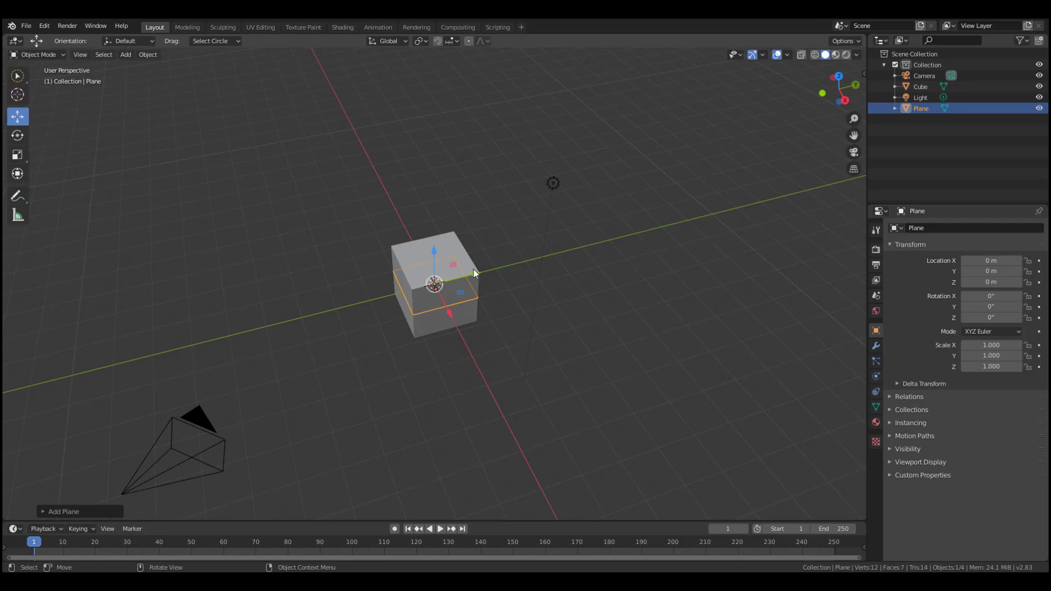
pyautogui.moveTo(469, 280); pyautogui.dragTo(535, 142)
pyautogui.click(21, 140)
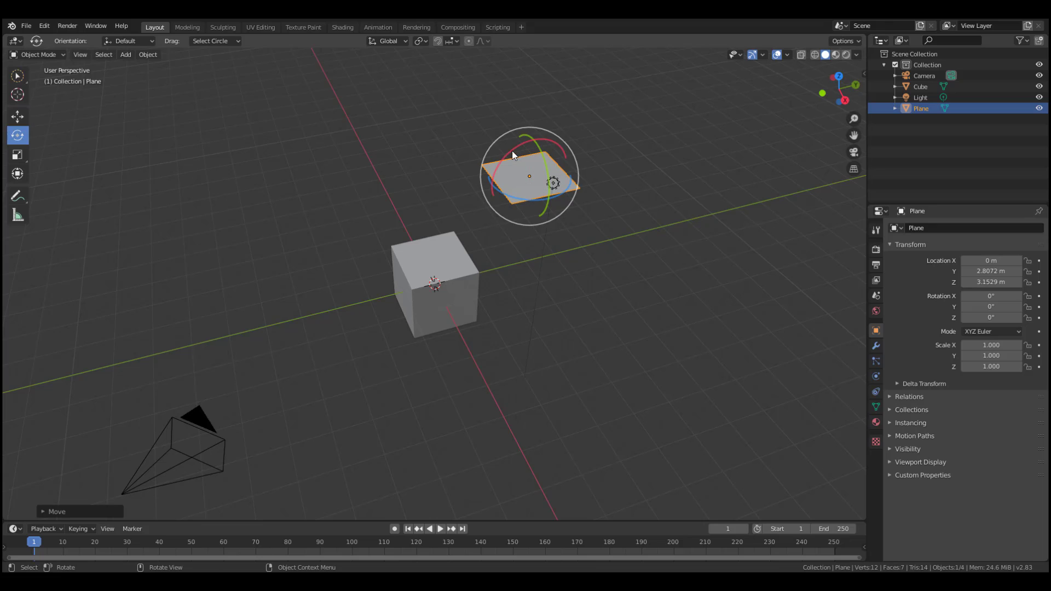
# Step: Add a Hair particle system to the plane with Number 842 and Hair Length 4.58 m
pyautogui.click(876, 361)
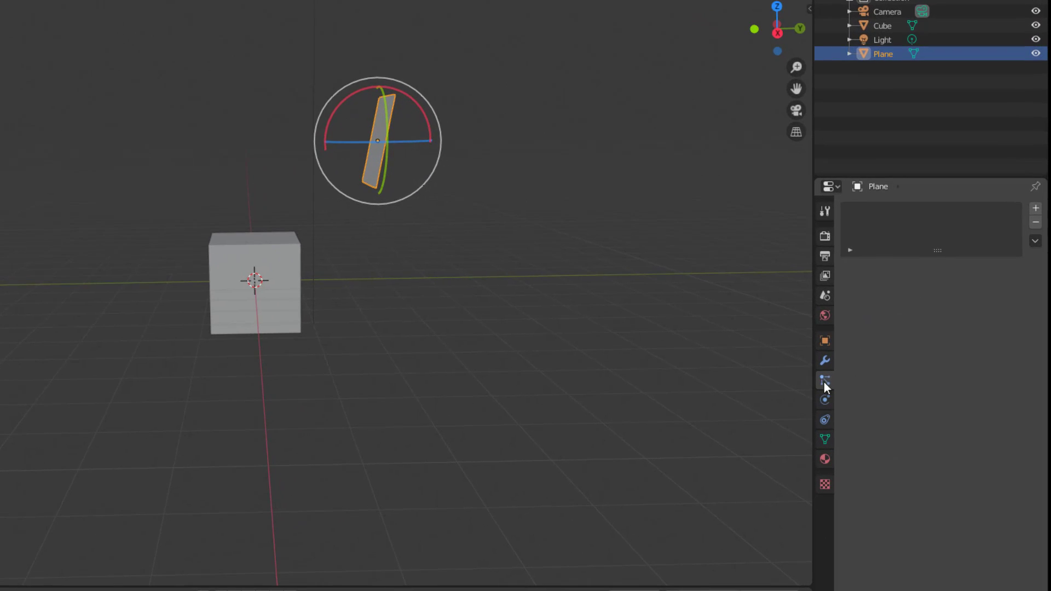
pyautogui.click(1035, 209)
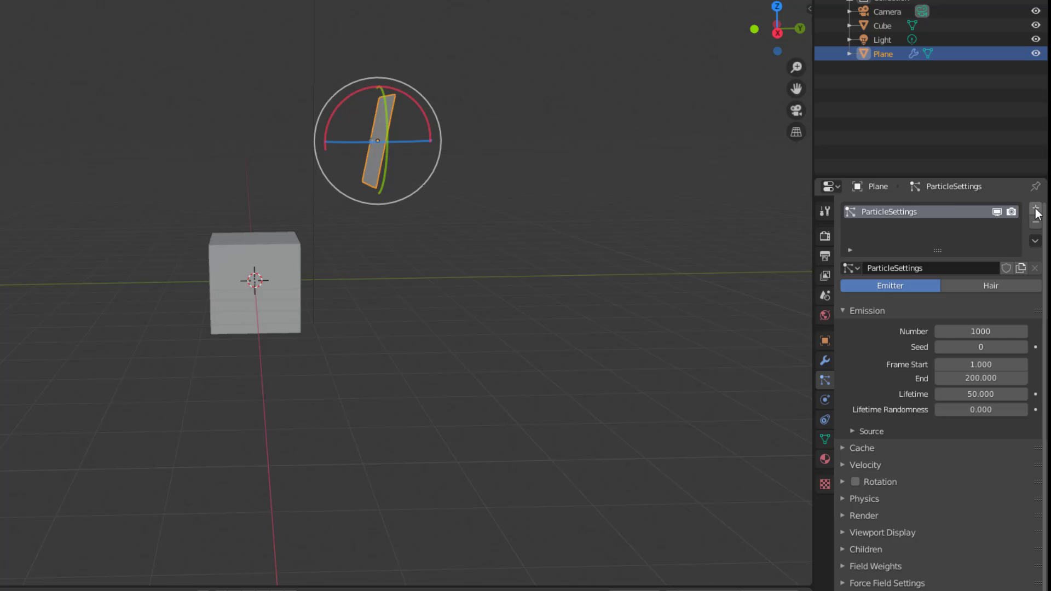
pyautogui.moveTo(627, 301); pyautogui.dragTo(188, 314, button='middle')
pyautogui.click(1000, 283)
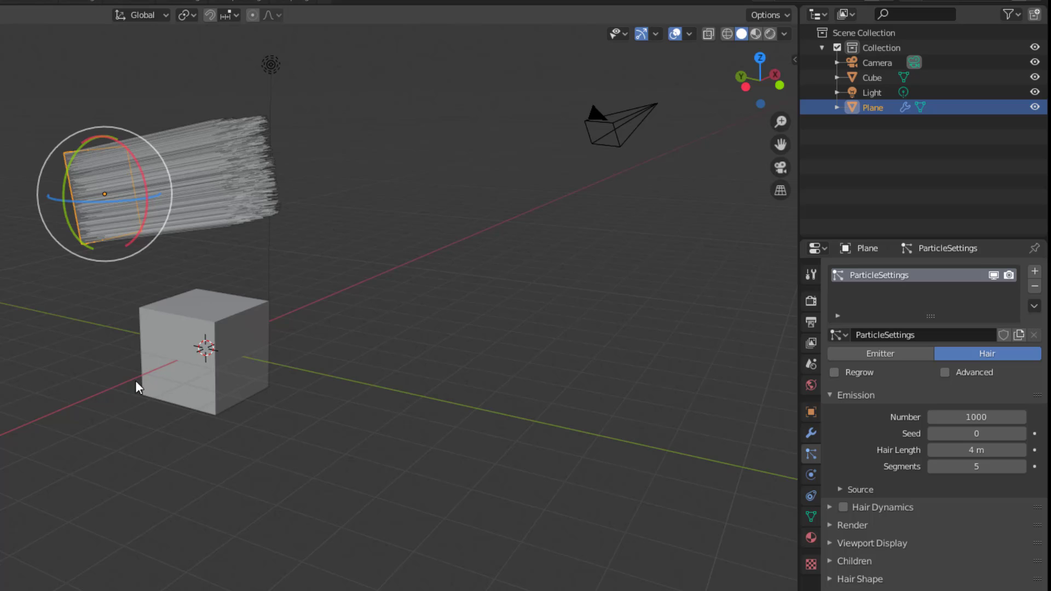
pyautogui.moveTo(976, 417); pyautogui.dragTo(931, 418)
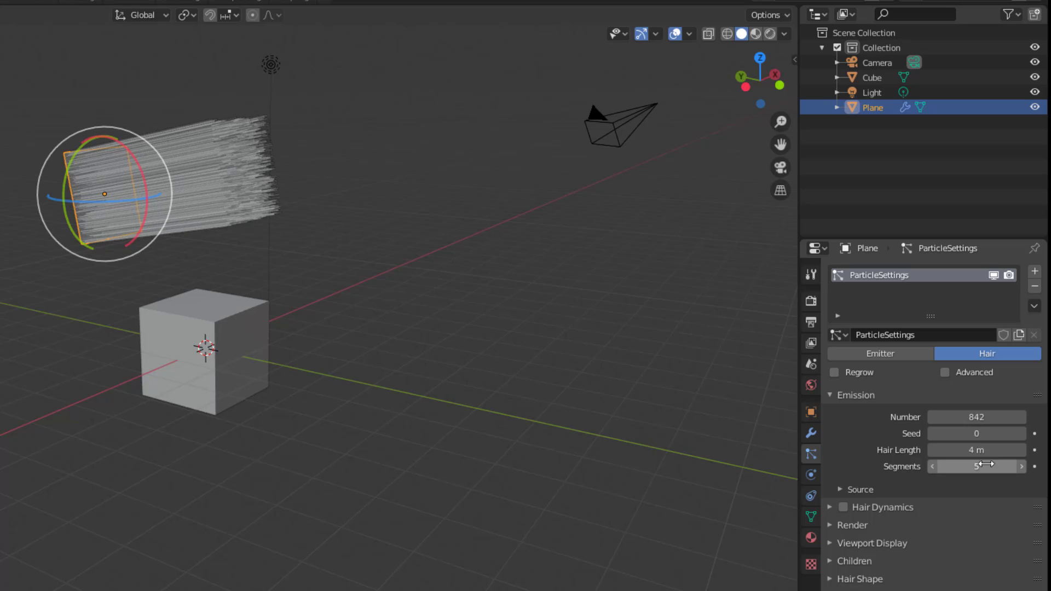
pyautogui.moveTo(977, 450); pyautogui.dragTo(993, 450)
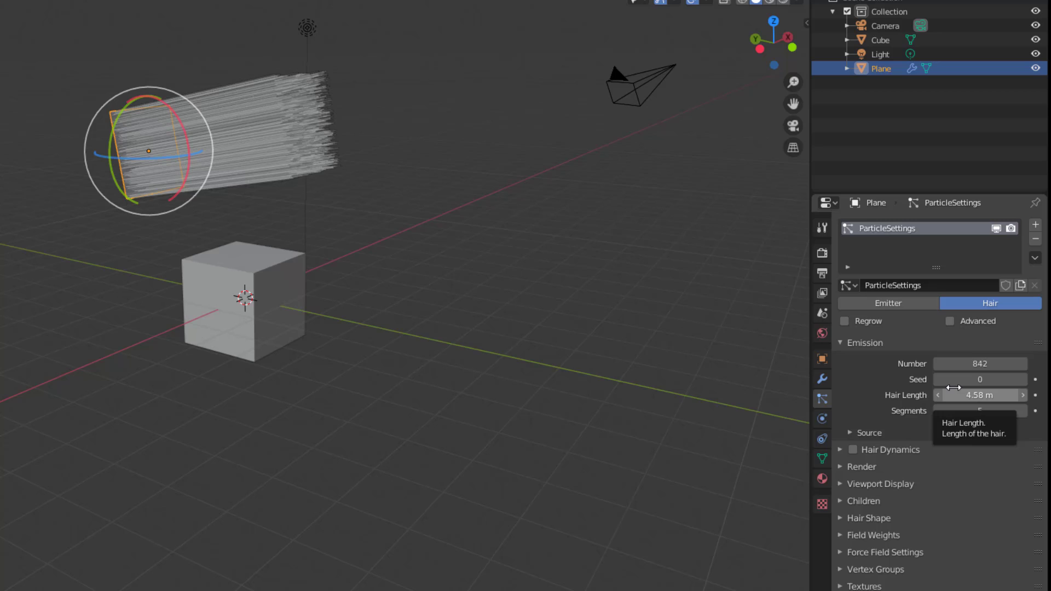
# Step: Try Simple child hairs, toggling them off and on and shortening the child length
pyautogui.click(842, 501)
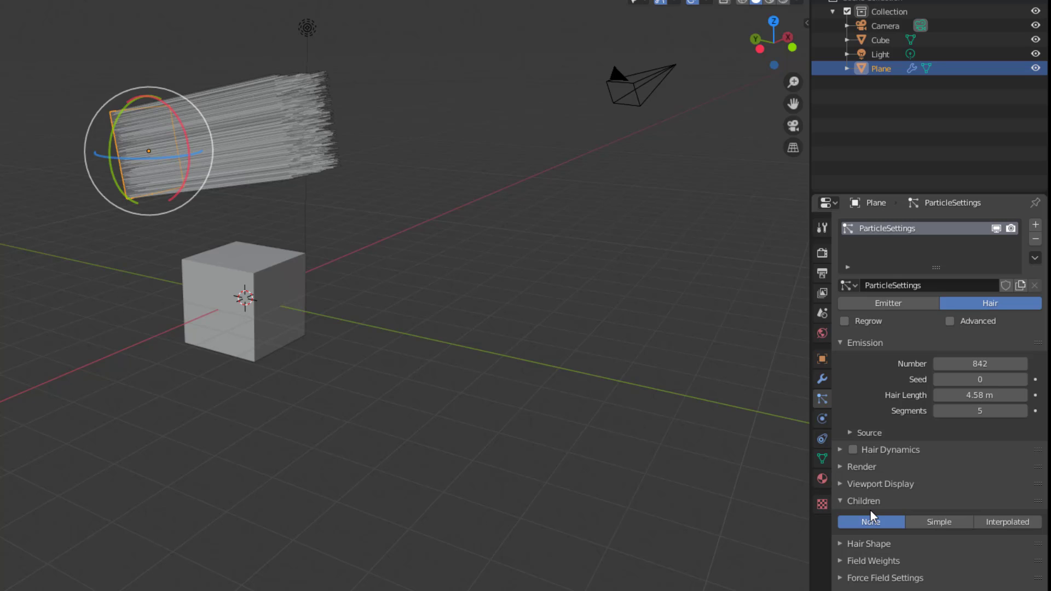
pyautogui.scroll(3, 372, 251)
pyautogui.click(939, 521)
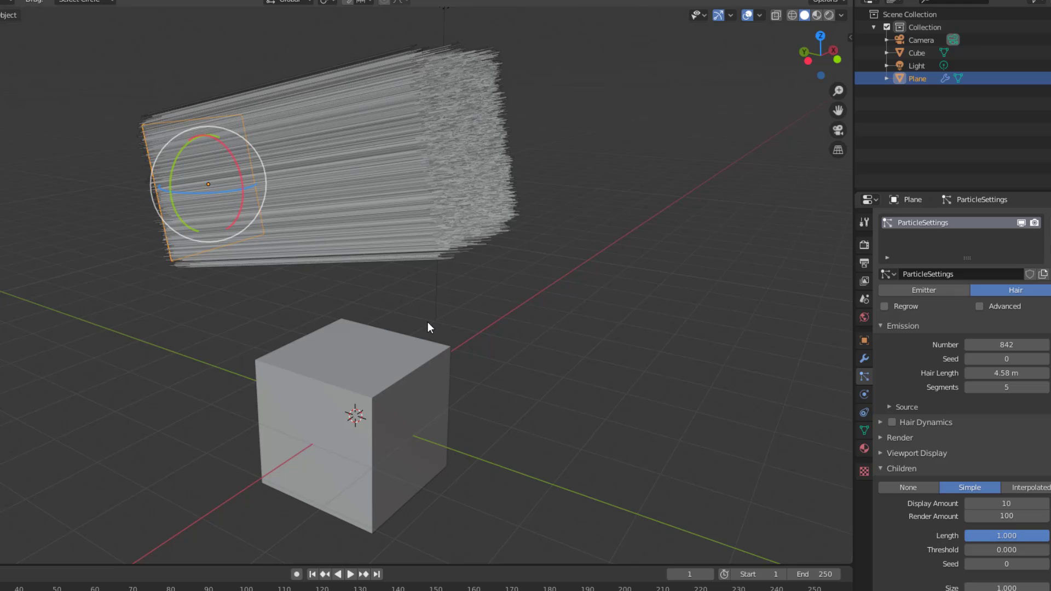
pyautogui.click(913, 488)
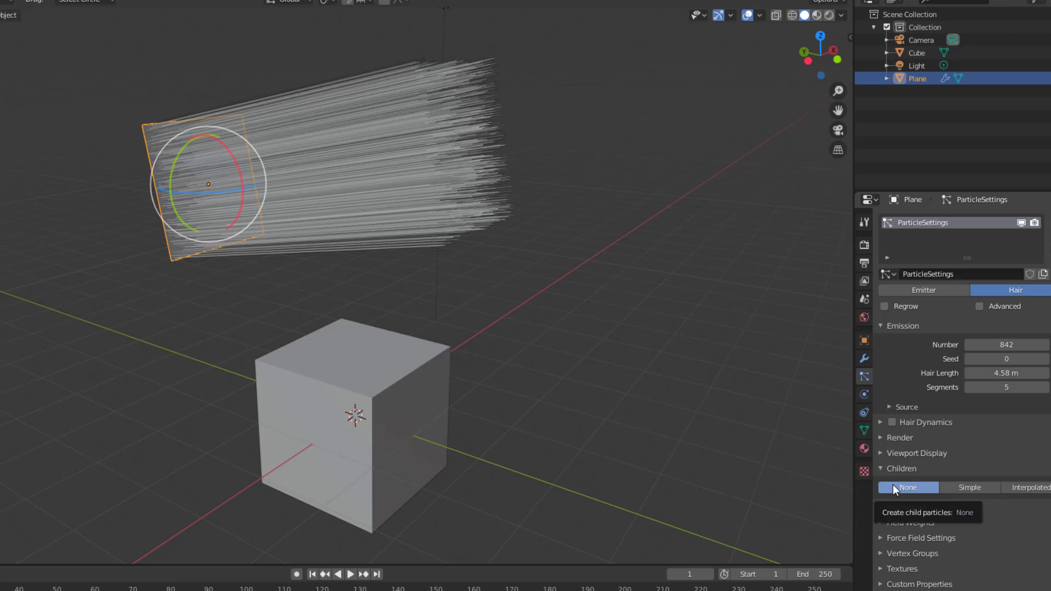
pyautogui.click(984, 488)
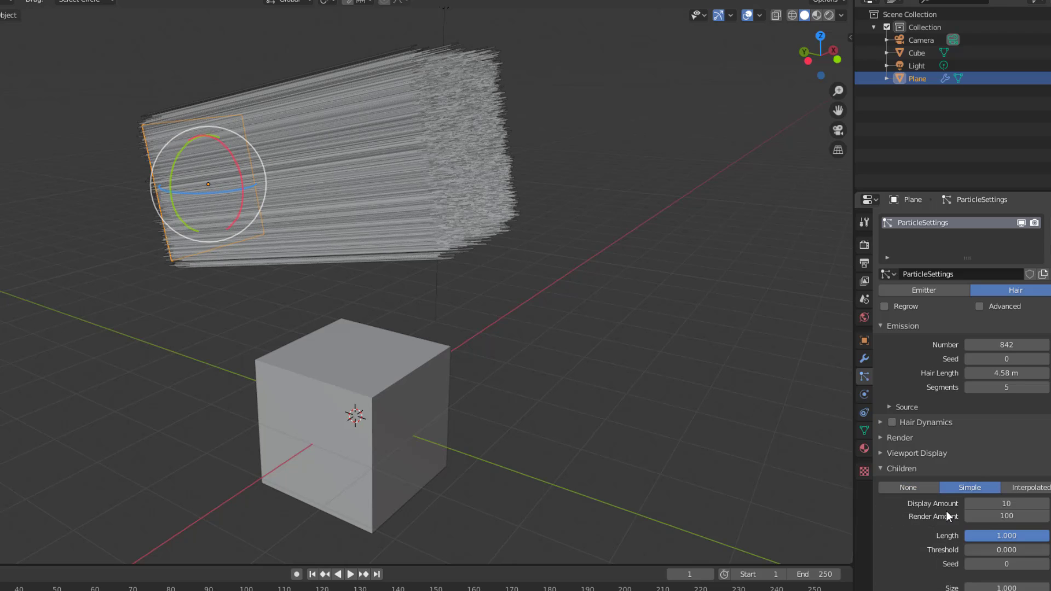
pyautogui.scroll(-5, 946, 510)
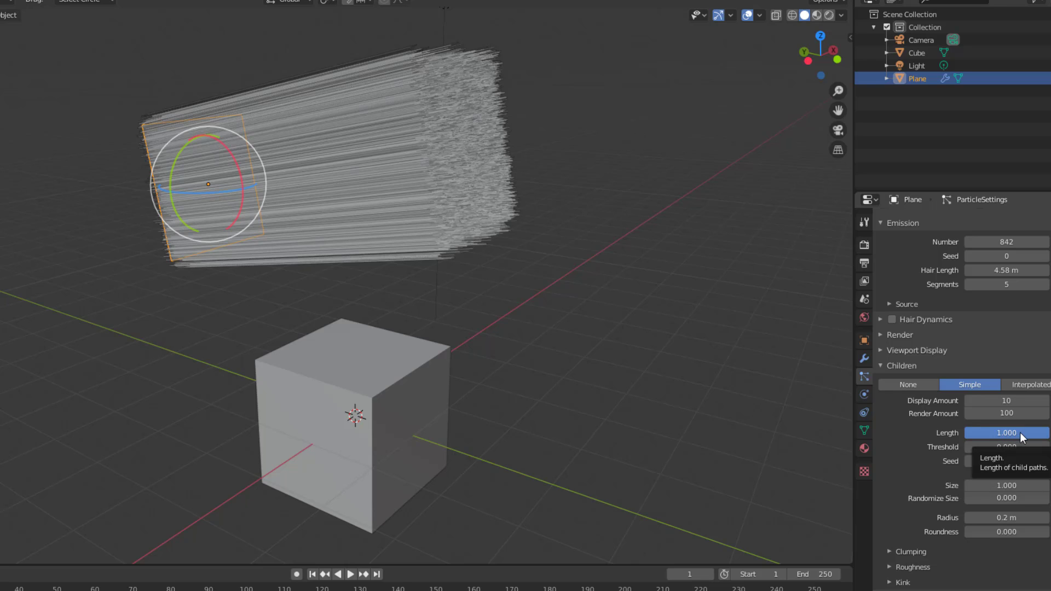
pyautogui.moveTo(1020, 436)
pyautogui.mouseDown()
pyautogui.moveTo(975, 436)
pyautogui.moveTo(1009, 437)
pyautogui.mouseUp()
pyautogui.scroll(5, 948, 486)
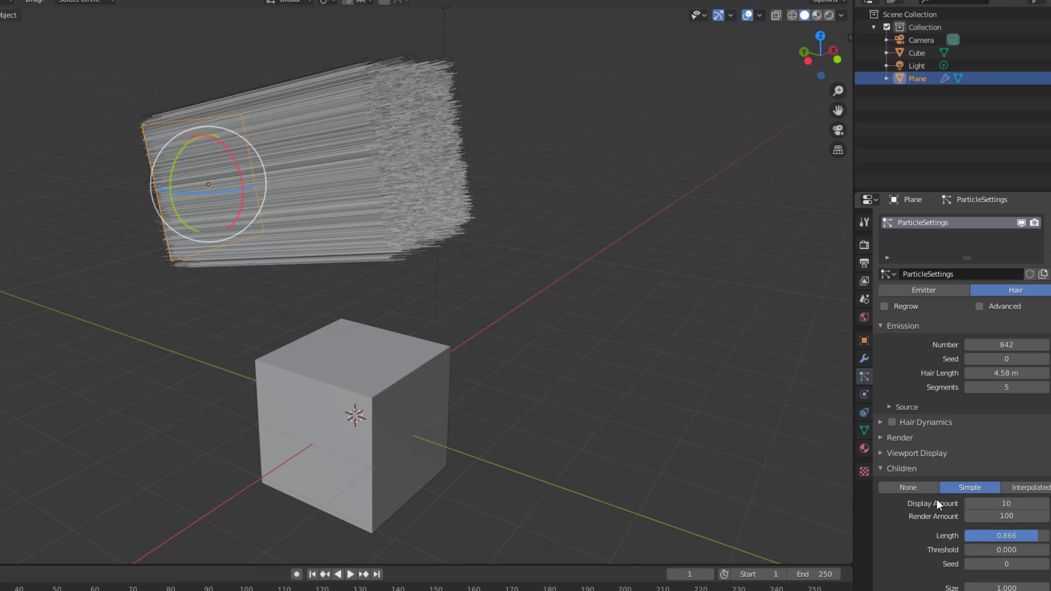
pyautogui.click(920, 487)
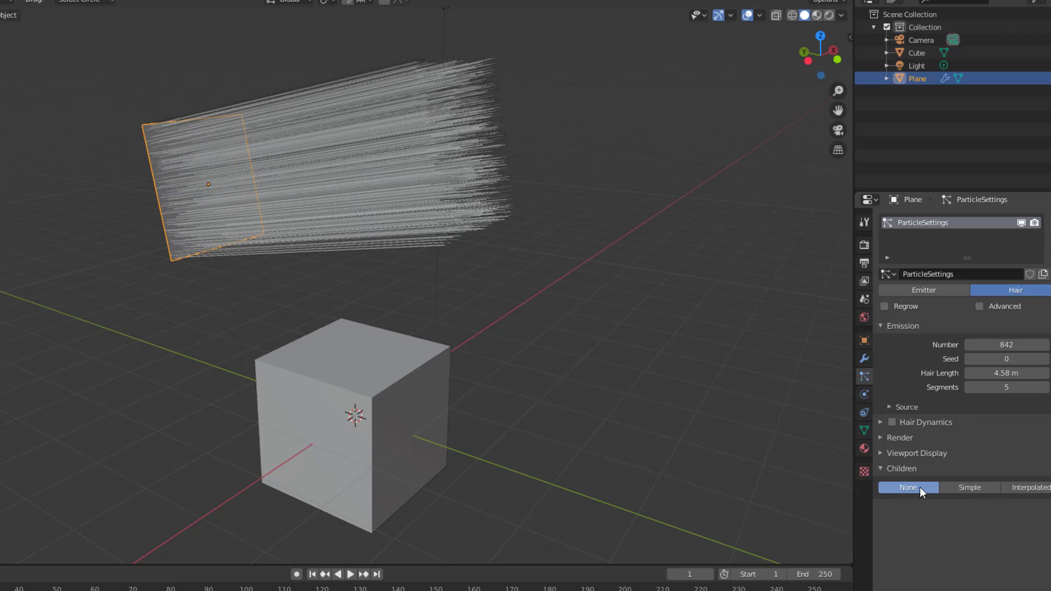
pyautogui.click(968, 487)
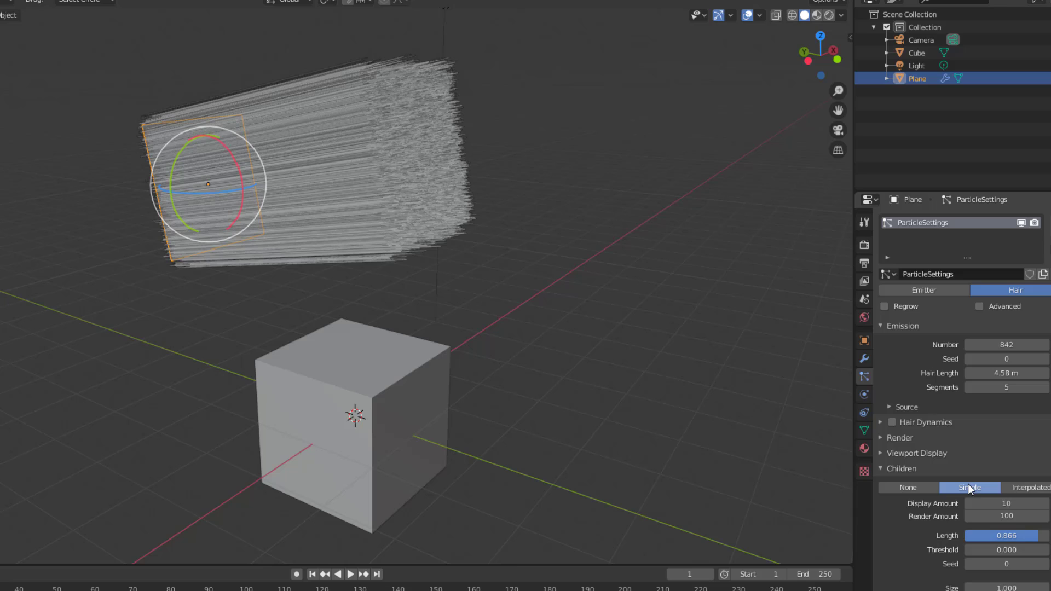
pyautogui.scroll(-7, 915, 459)
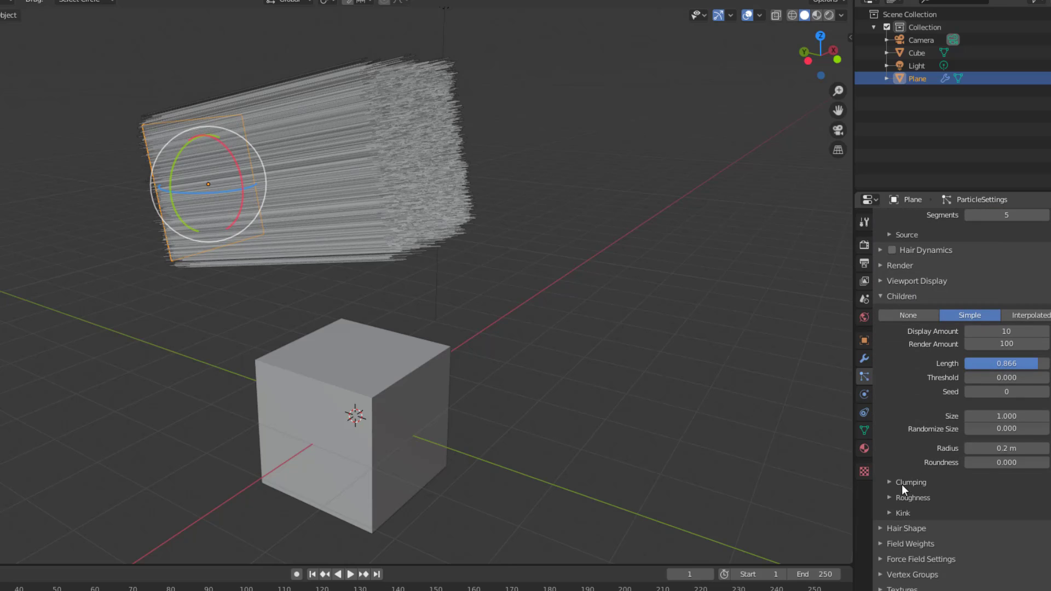
# Step: Inspect Clumping, Roughness and Kink, leave Kink Type at Nothing, and collapse the subpanels
pyautogui.click(889, 483)
pyautogui.scroll(-4, 895, 485)
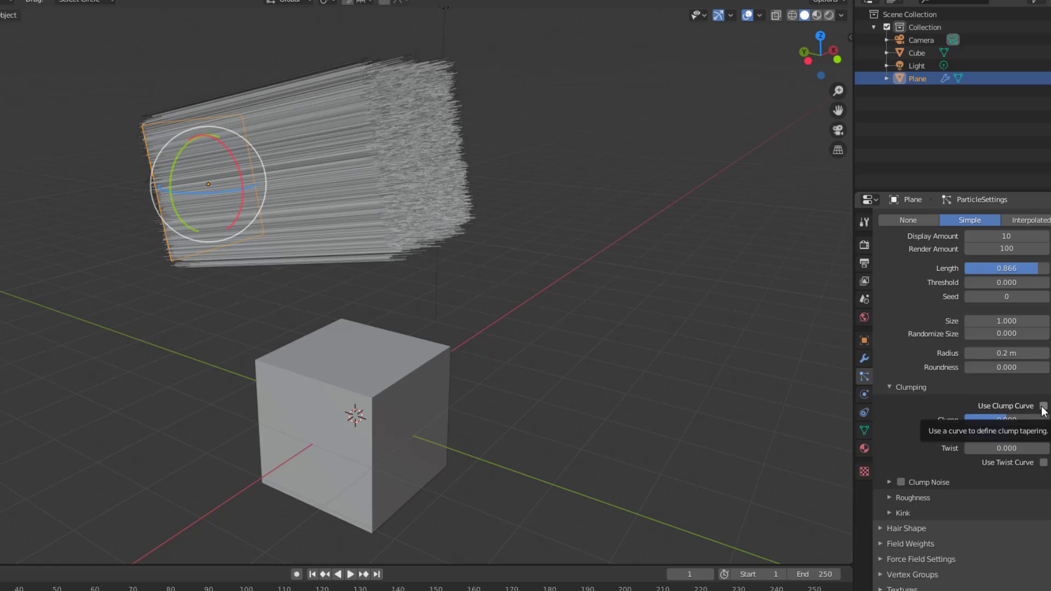
pyautogui.click(892, 497)
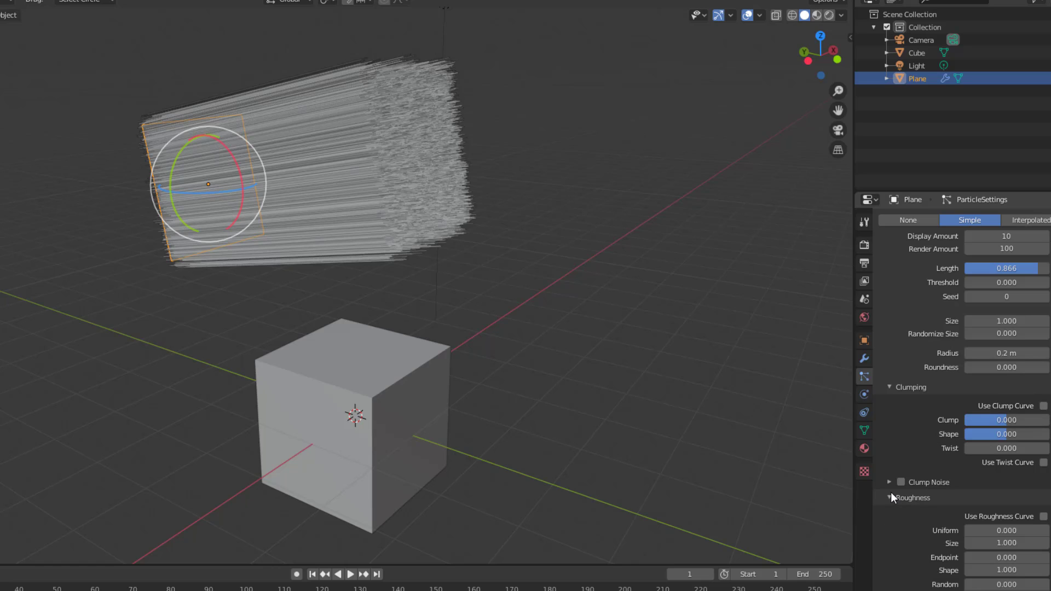
pyautogui.scroll(-5, 919, 560)
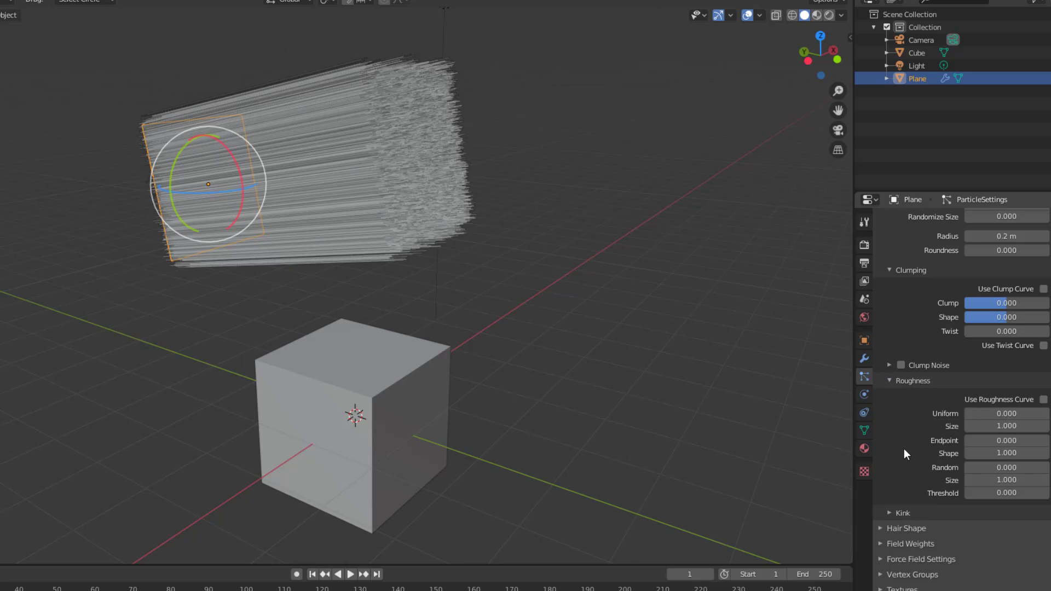
pyautogui.click(889, 514)
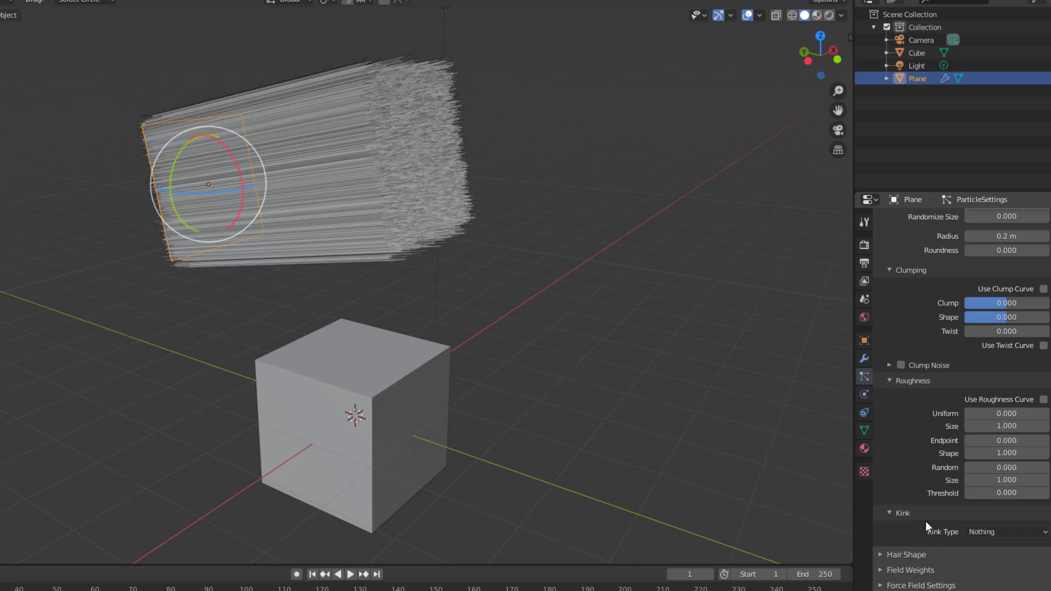
pyautogui.click(985, 534)
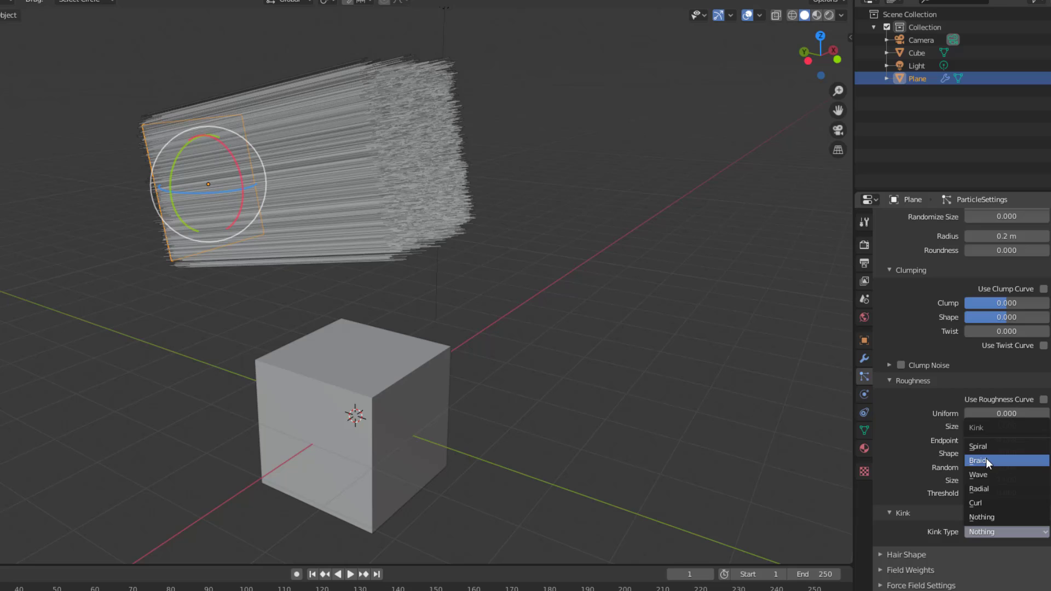
pyautogui.click(890, 511)
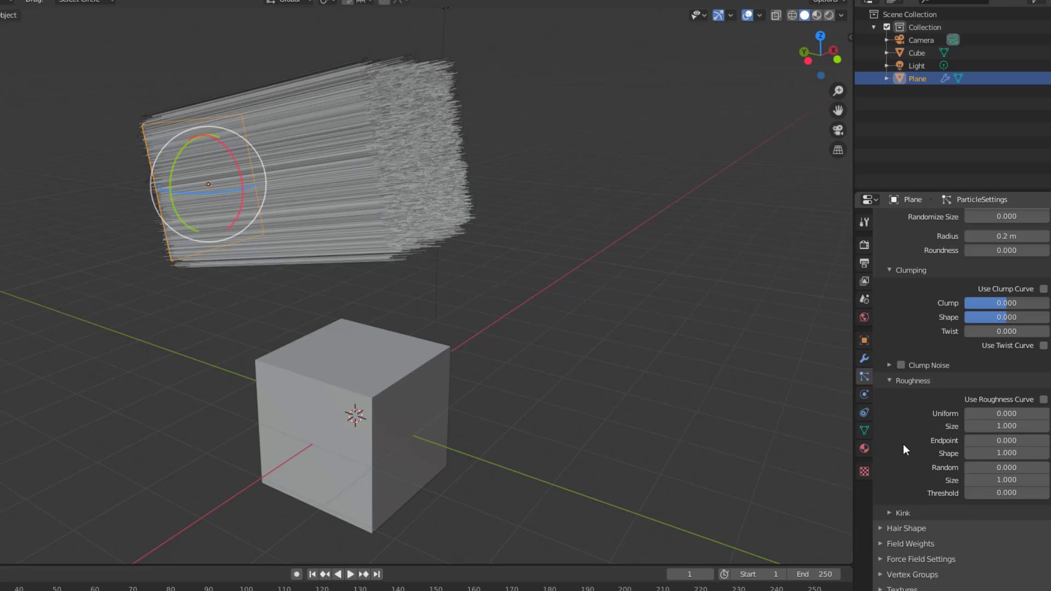
pyautogui.scroll(5, 906, 440)
pyautogui.keyDown('ctrl'); pyautogui.click(891, 372); pyautogui.keyUp('ctrl')
pyautogui.click(881, 373)
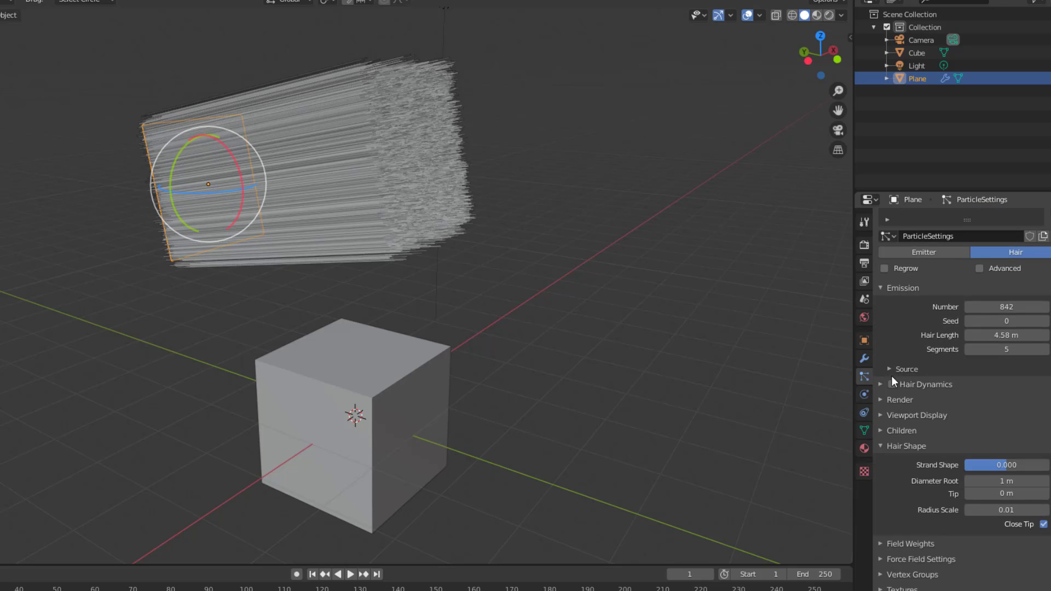
pyautogui.click(882, 446)
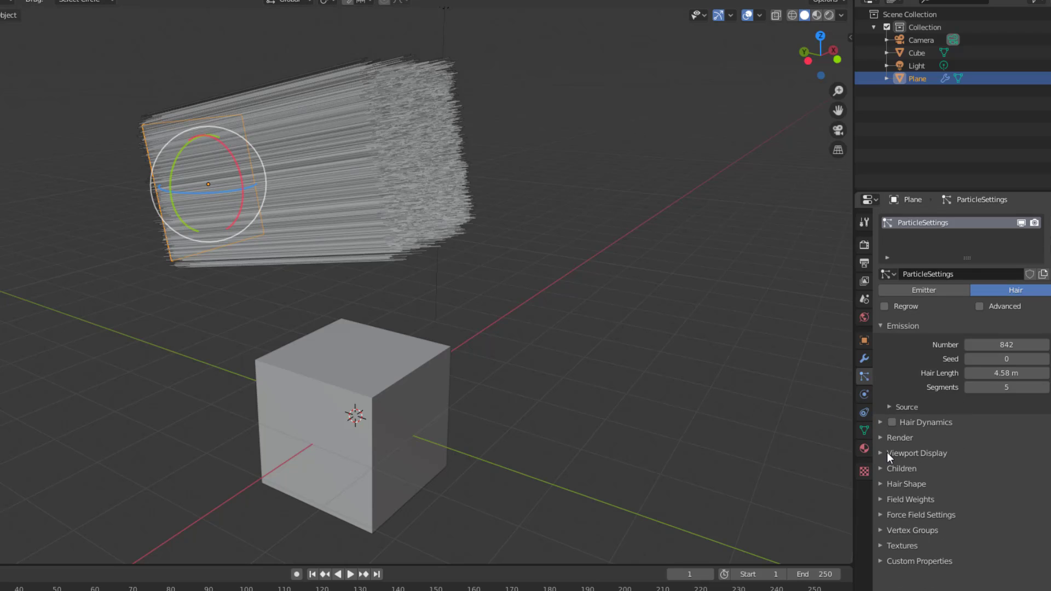
# Step: Set Children to None and give the hair 10 segments
pyautogui.click(882, 465)
pyautogui.click(914, 487)
pyautogui.click(879, 469)
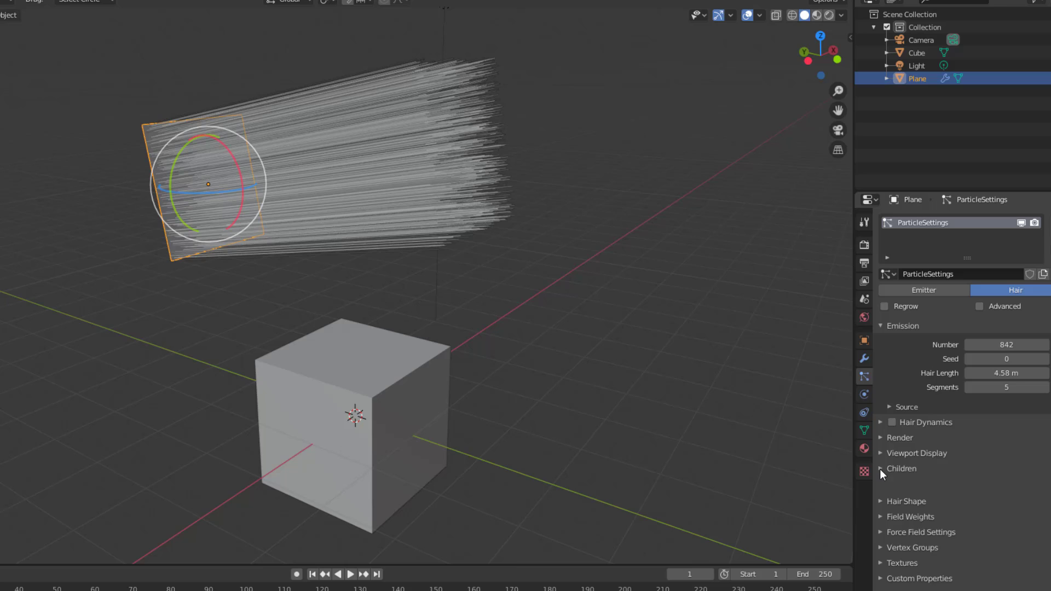
pyautogui.moveTo(336, 326); pyautogui.dragTo(509, 363, button='middle')
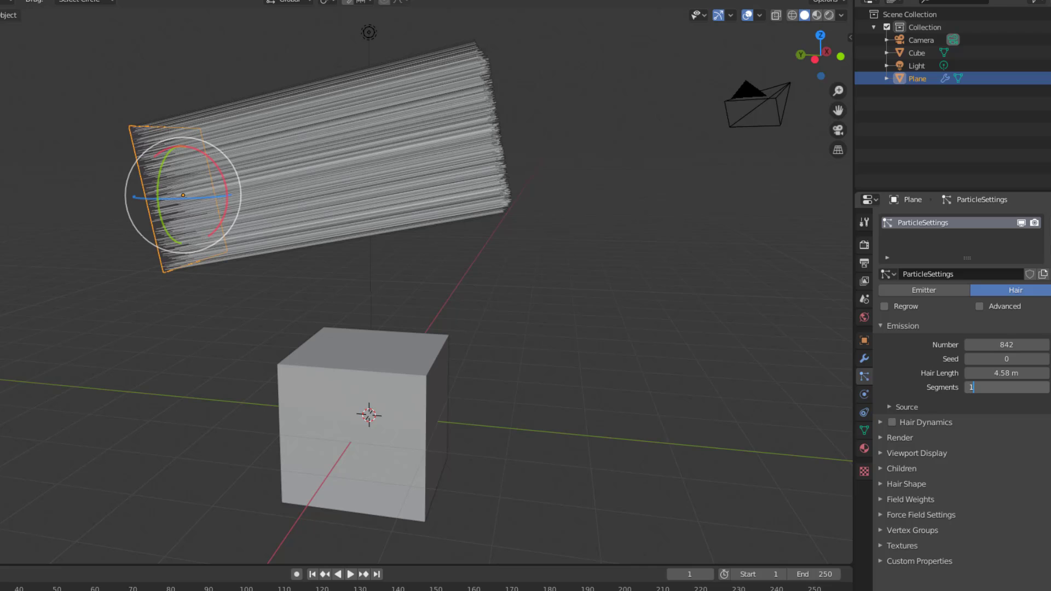
pyautogui.write('0')
pyautogui.press('Return')
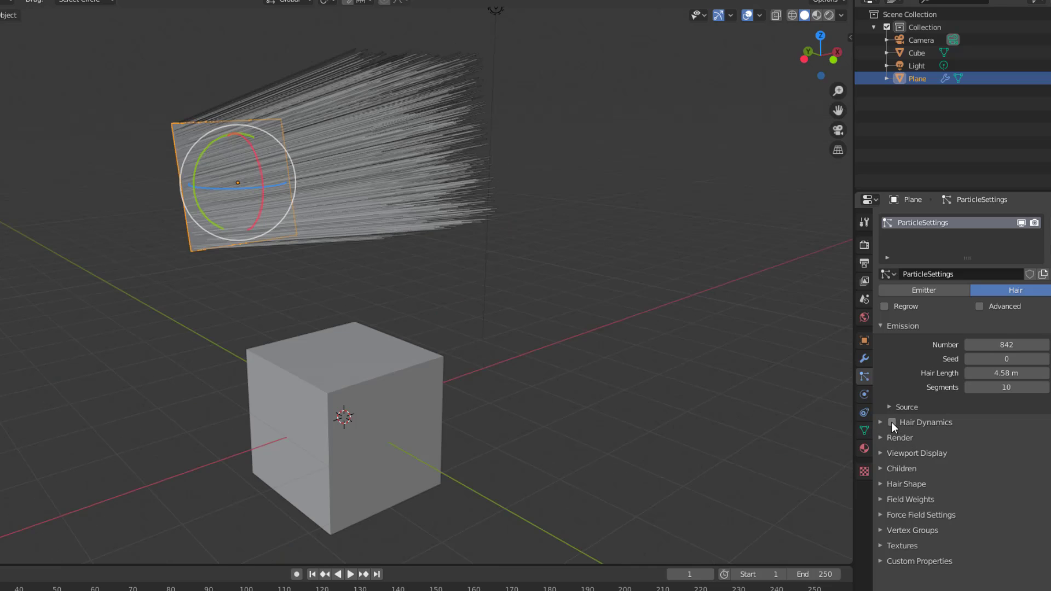
# Step: Enable Hair Dynamics and set the Structure vertex mass to 0.1 kg
pyautogui.click(891, 422)
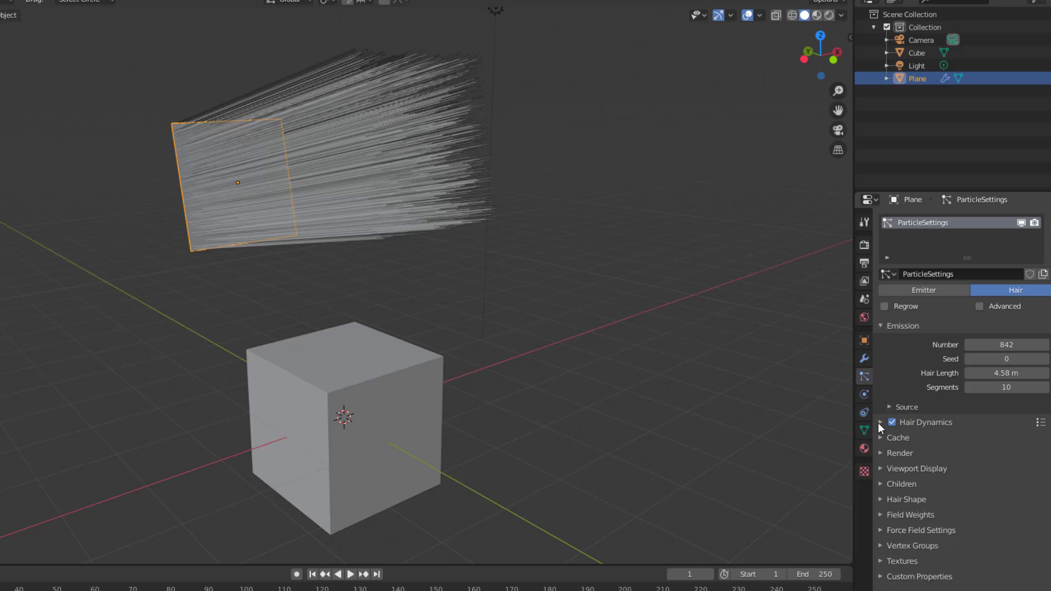
pyautogui.click(879, 424)
pyautogui.click(1040, 423)
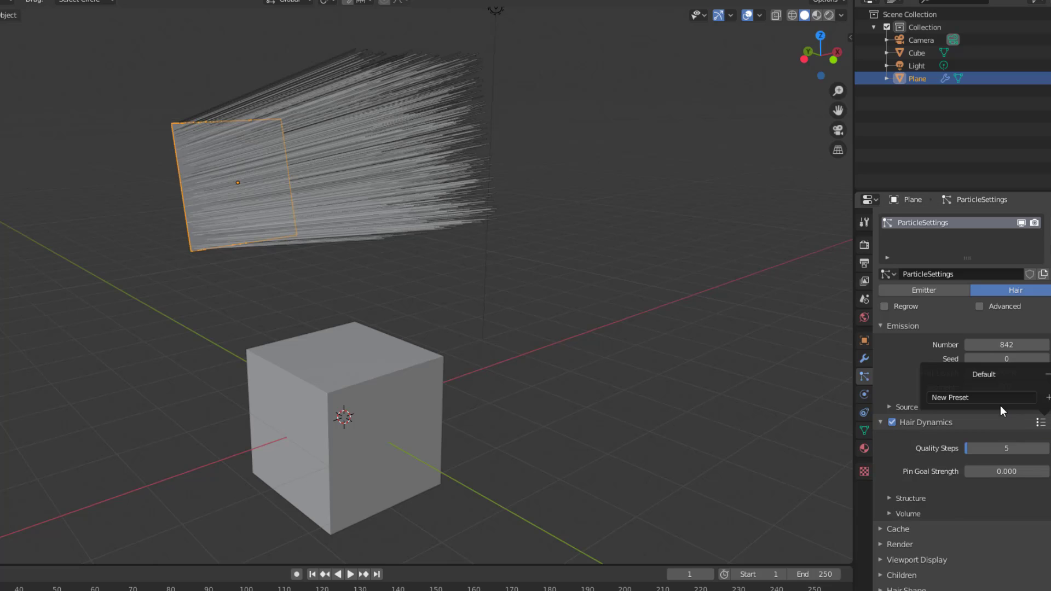
pyautogui.click(1040, 423)
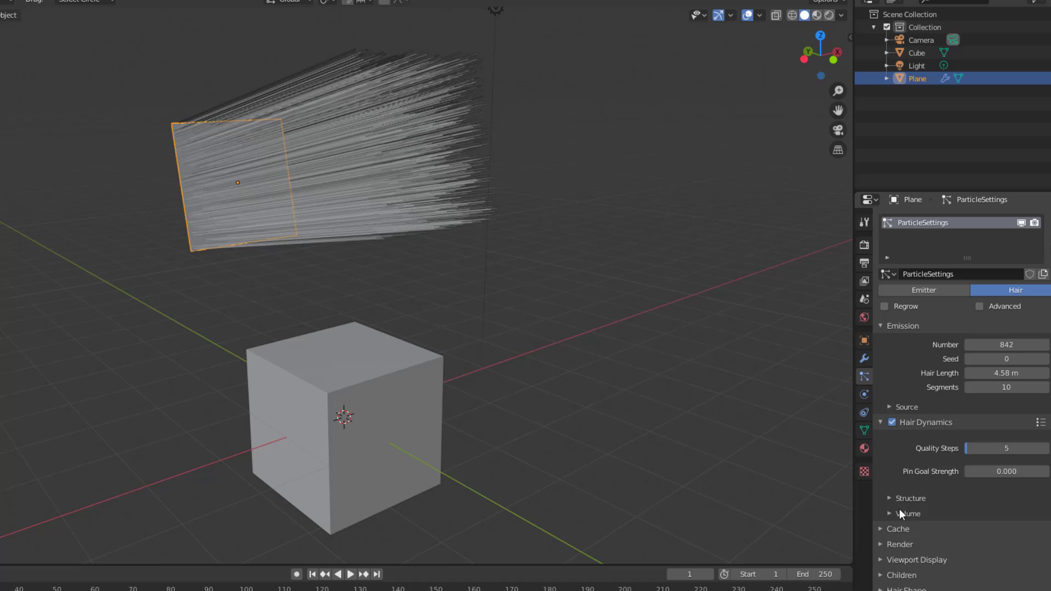
pyautogui.click(887, 499)
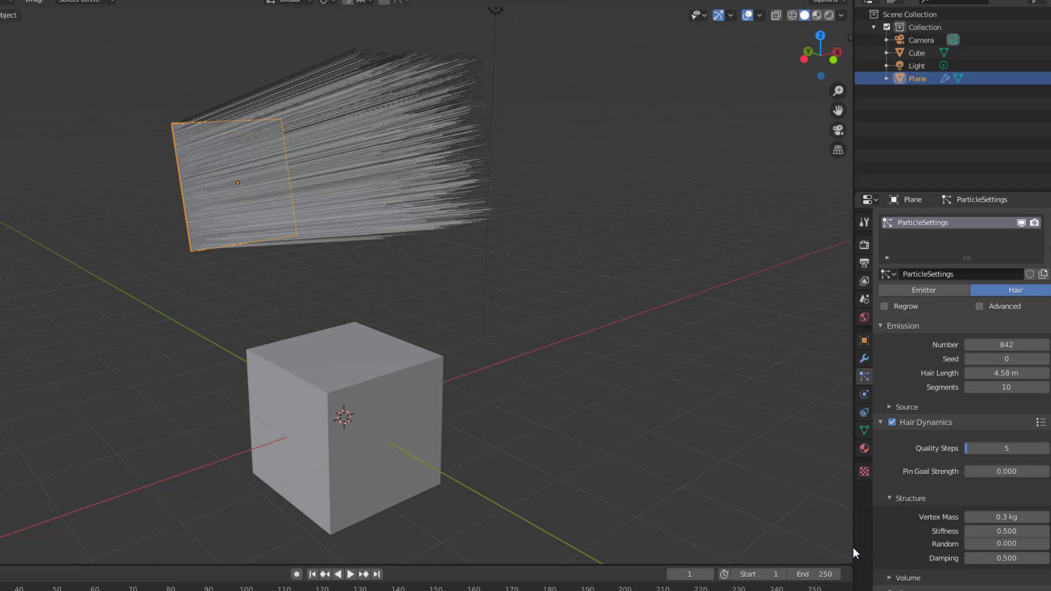
pyautogui.click(1007, 517)
pyautogui.write('0.')
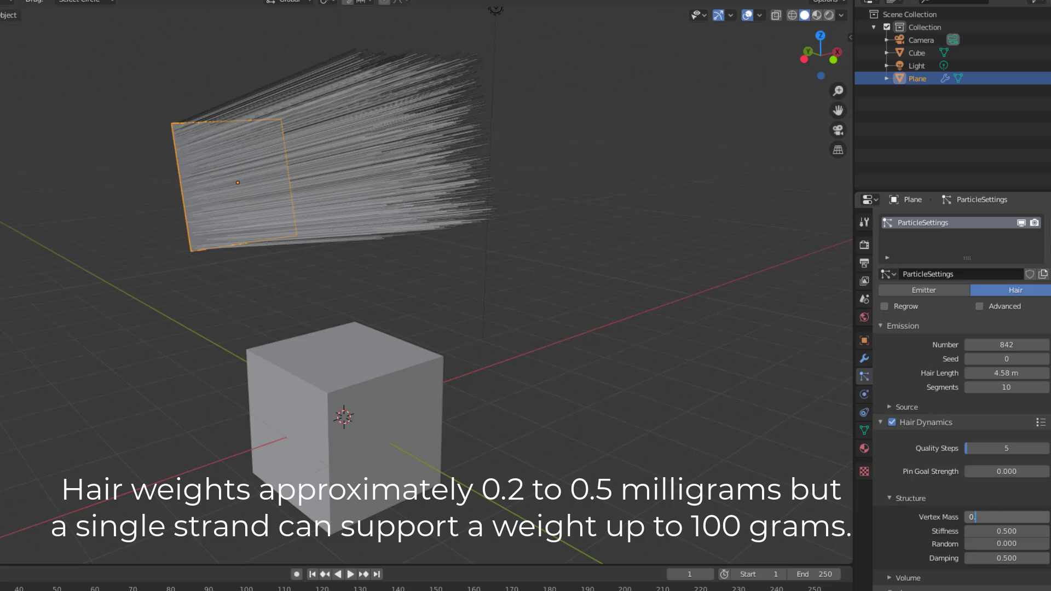
pyautogui.write('1')
pyautogui.press('Return')
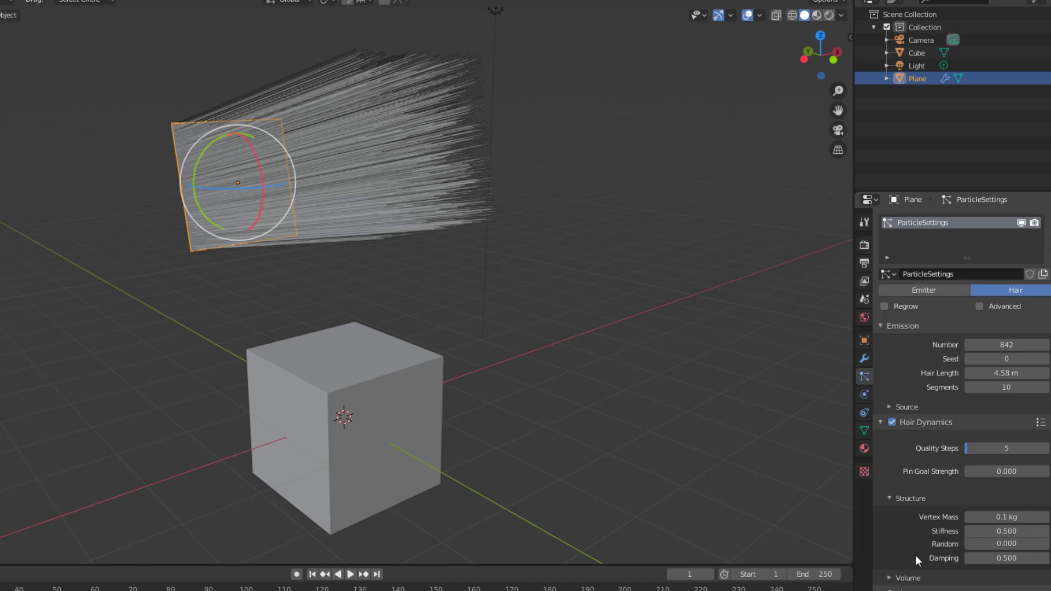
pyautogui.click(891, 499)
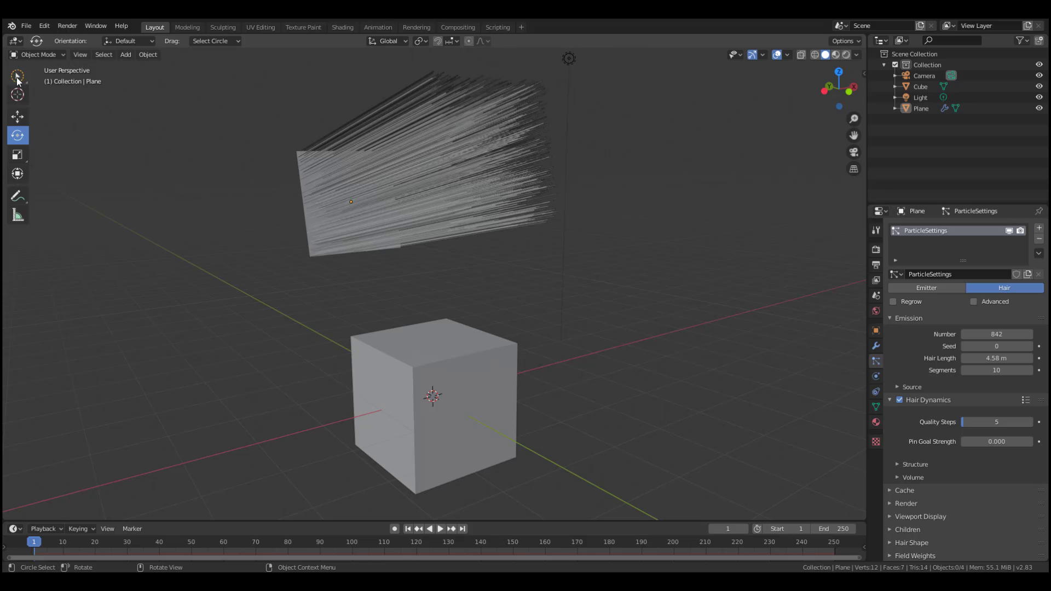
# Step: Select the cube and add a Collision modifier to it
pyautogui.moveTo(18, 78); pyautogui.dragTo(71, 77)
pyautogui.click(435, 355)
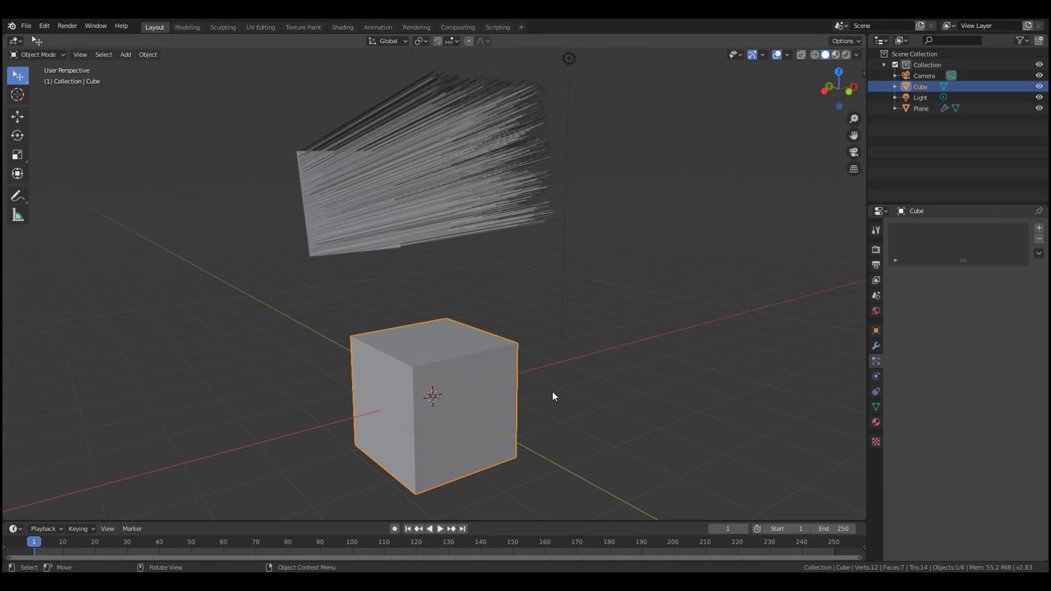
pyautogui.click(876, 376)
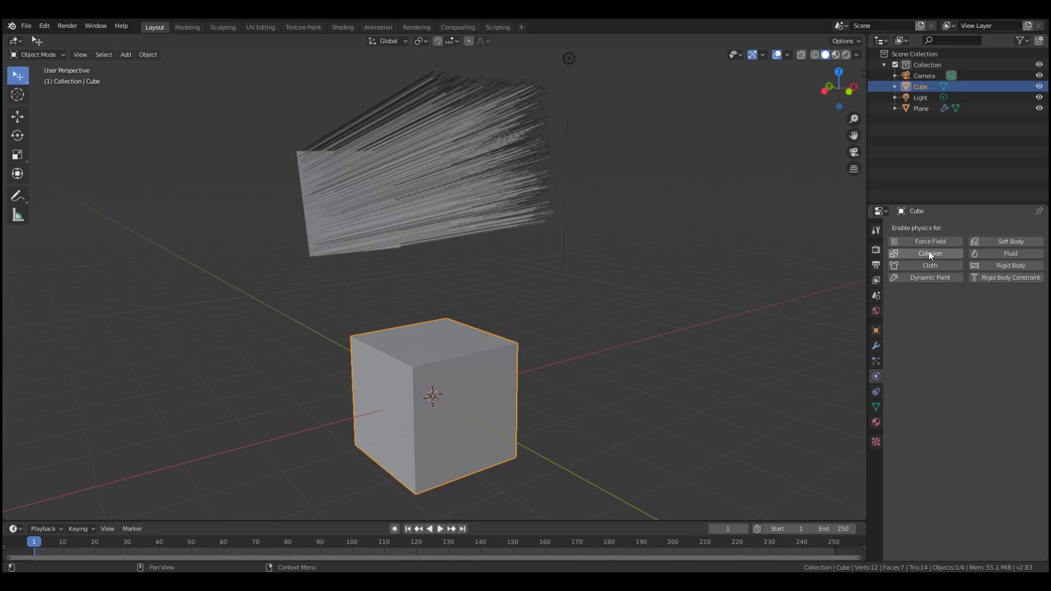
pyautogui.click(876, 346)
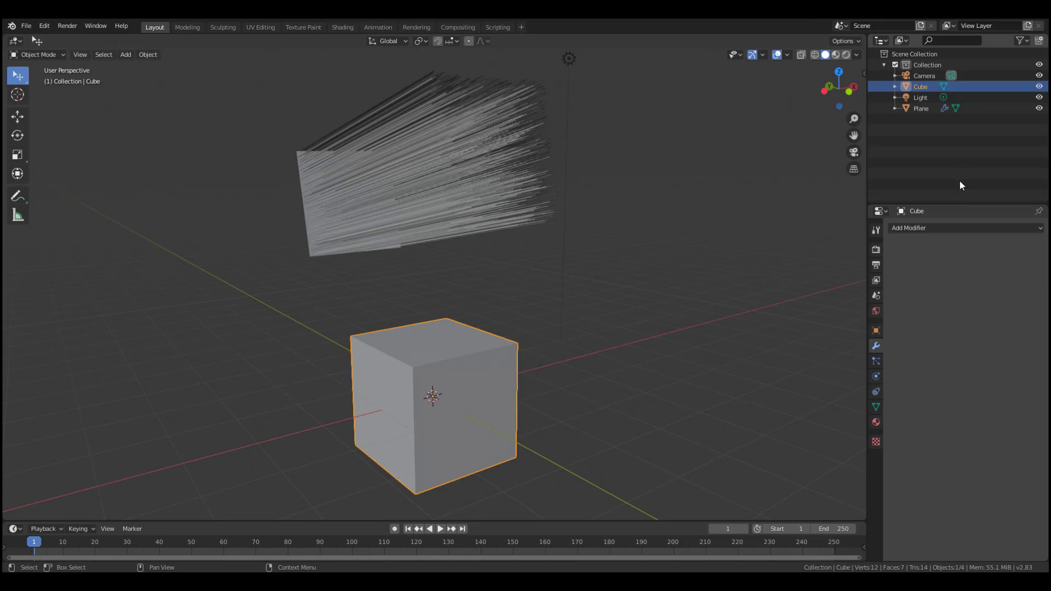
pyautogui.click(947, 228)
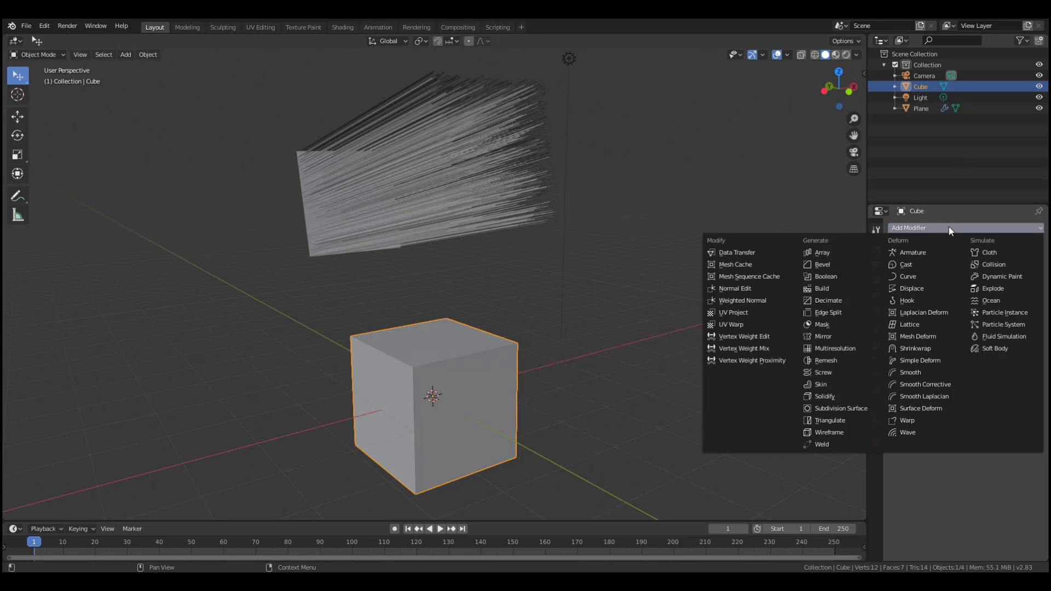
pyautogui.click(1000, 265)
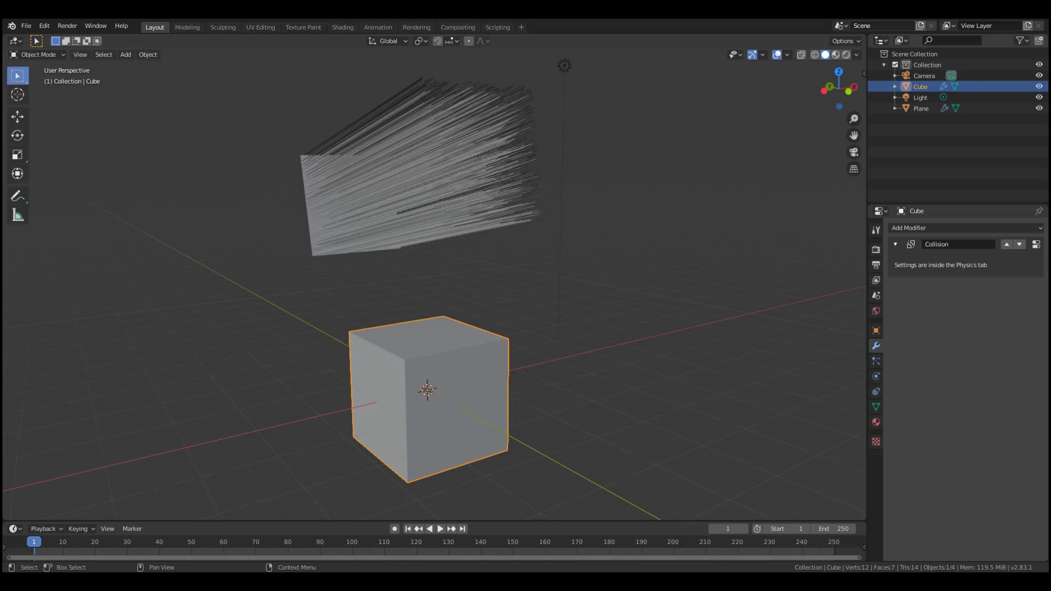
# Step: Play the hair simulation, then stop and rewind to frame 1
pyautogui.click(439, 530)
pyautogui.moveTo(451, 325); pyautogui.dragTo(516, 347, button='middle')
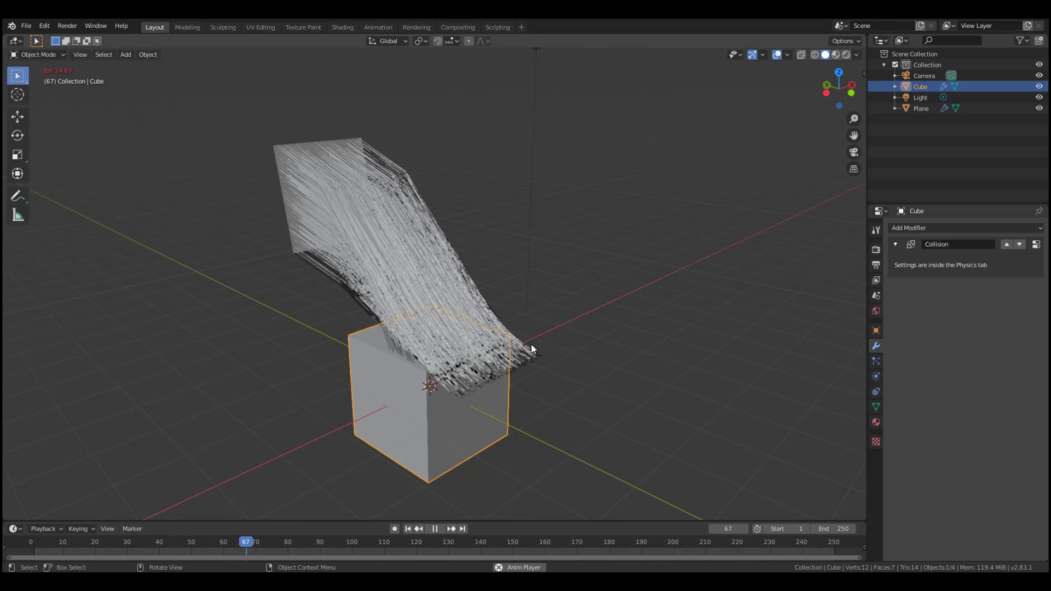
pyautogui.click(433, 528)
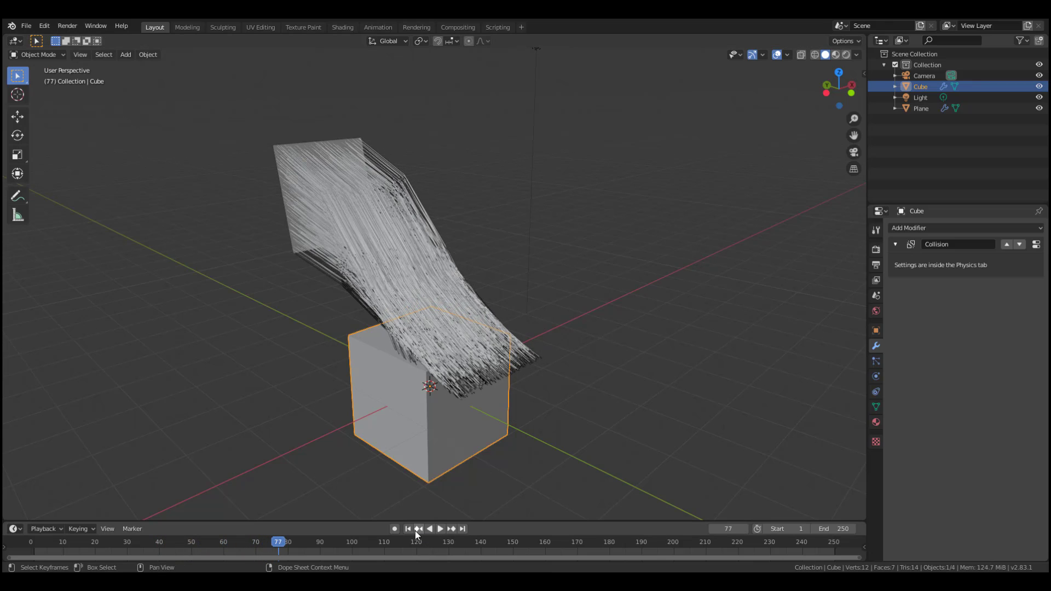
pyautogui.click(407, 529)
# Step: Select the hair plane, reposition it along the green axis and tilt it upright
pyautogui.moveTo(344, 298); pyautogui.dragTo(418, 300, button='middle')
pyautogui.click(419, 300)
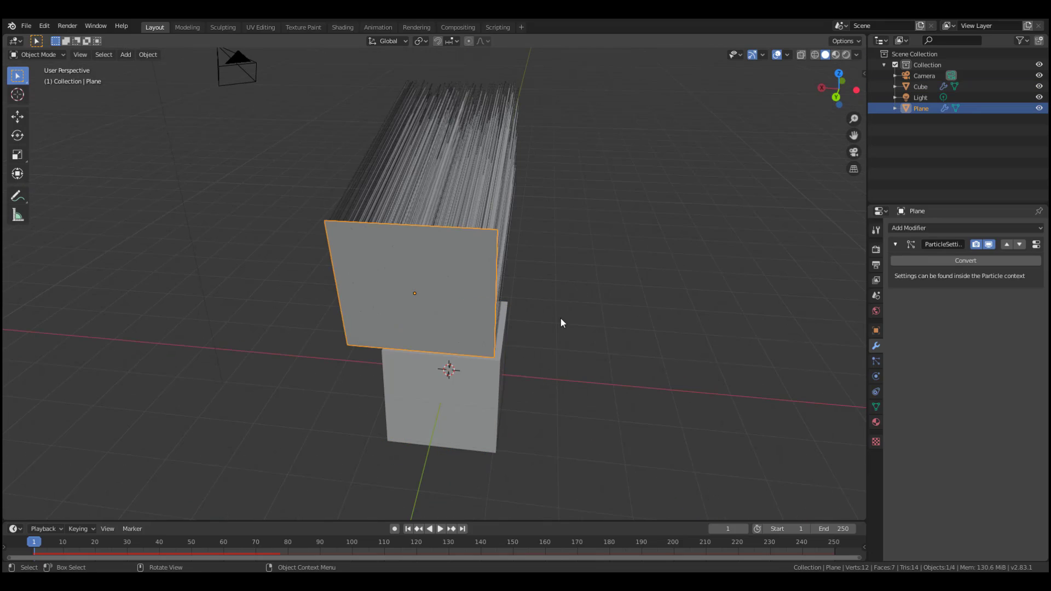
pyautogui.moveTo(560, 323); pyautogui.dragTo(523, 319, button='middle')
pyautogui.click(17, 116)
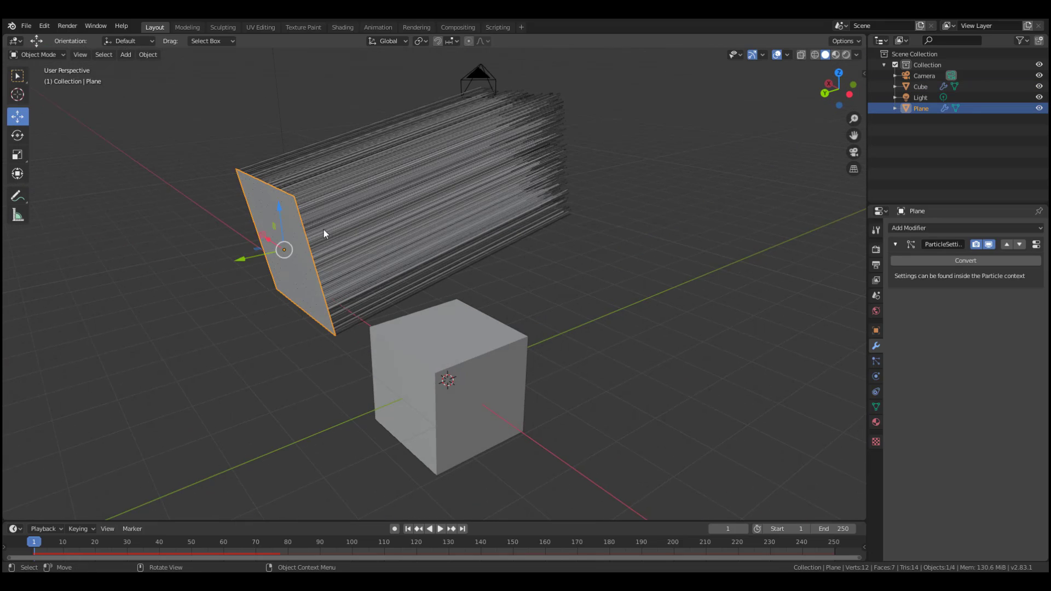
pyautogui.moveTo(324, 229); pyautogui.dragTo(599, 291, button='middle')
pyautogui.moveTo(228, 215); pyautogui.dragTo(308, 213)
pyautogui.click(17, 135)
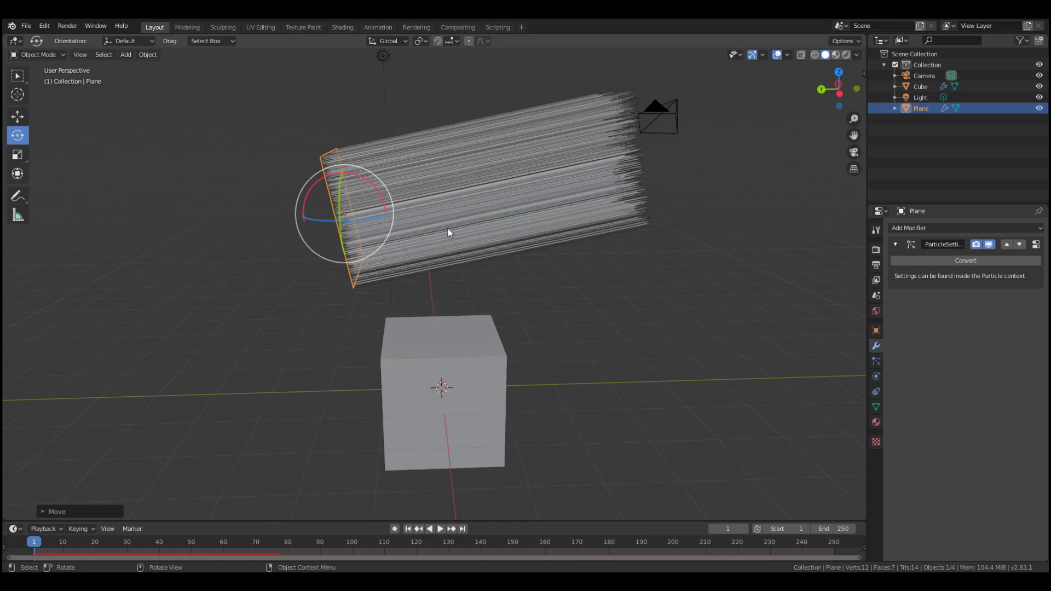
pyautogui.moveTo(374, 193); pyautogui.dragTo(382, 195)
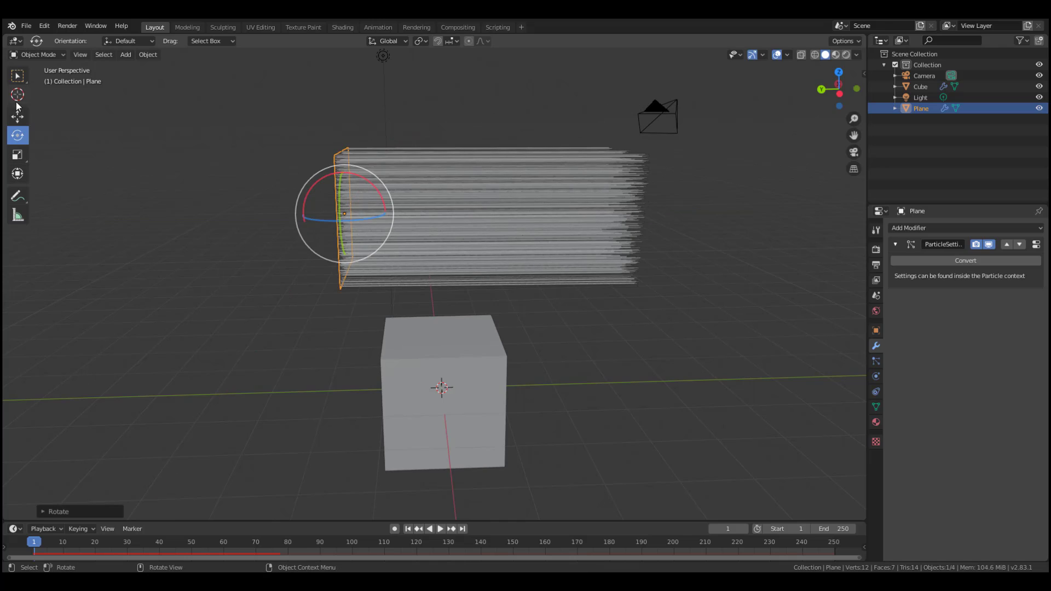
pyautogui.click(17, 76)
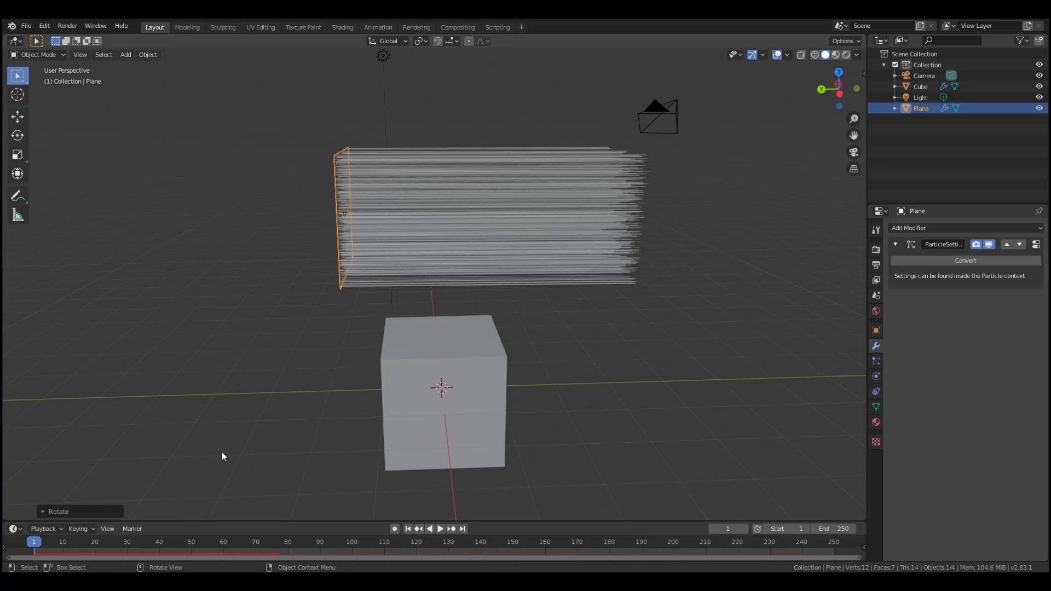
# Step: Replay the simulation and stop to inspect the hair draped over the cube
pyautogui.click(440, 528)
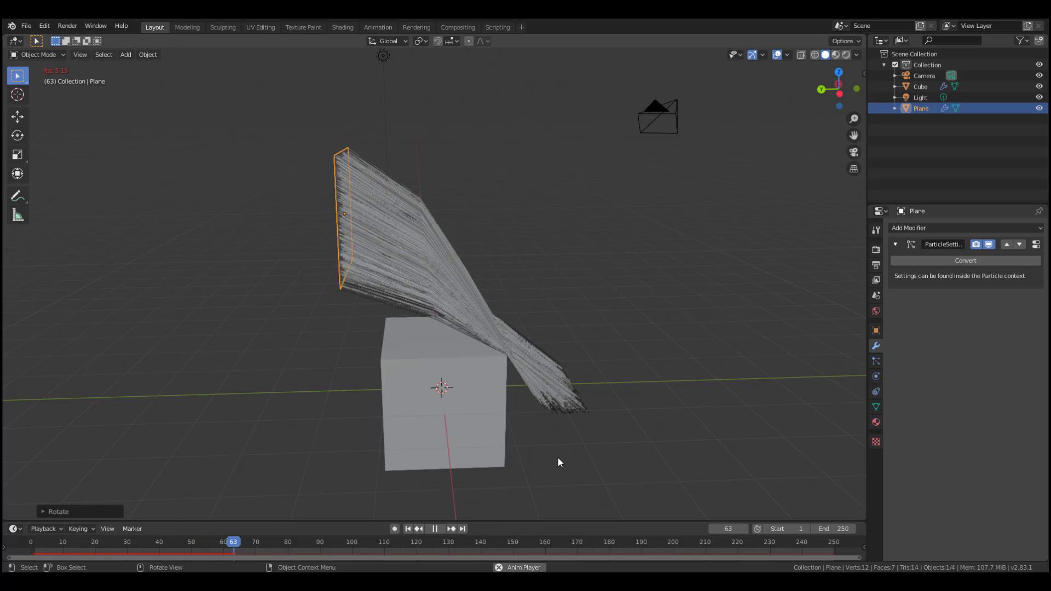
pyautogui.click(436, 530)
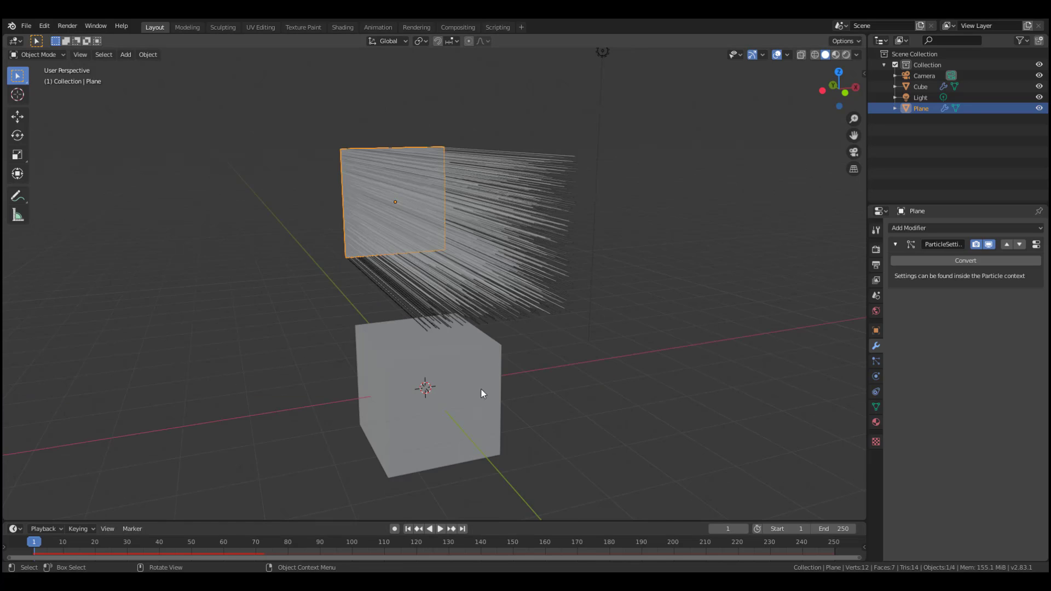
pyautogui.moveTo(481, 390); pyautogui.dragTo(503, 389, button='middle')
# Step: Raise the cube's collision Thickness Outer to 0.624 during playback, then select the hairy plane
pyautogui.click(436, 371)
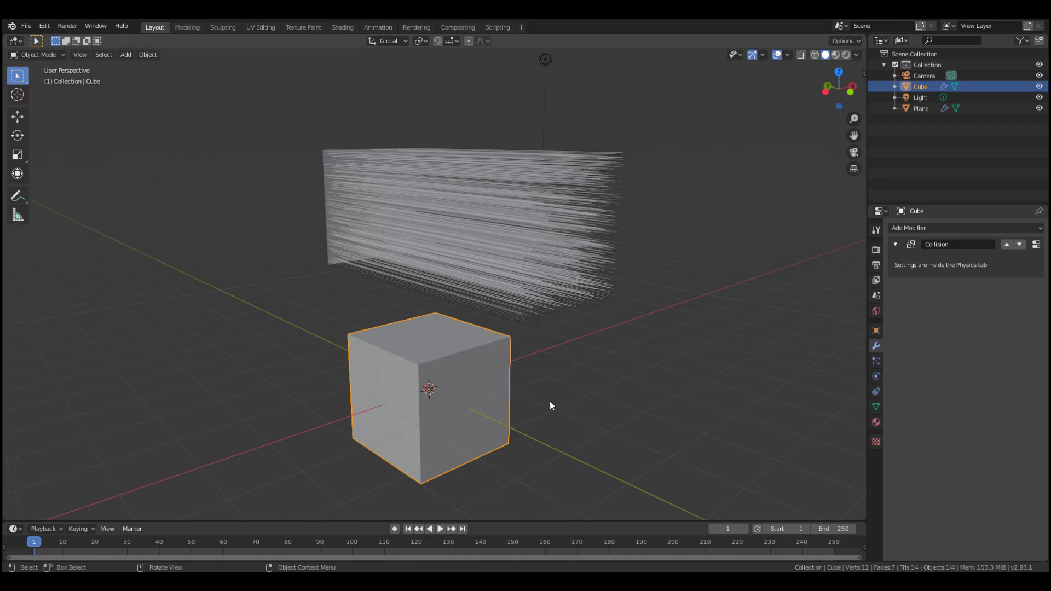
pyautogui.click(876, 376)
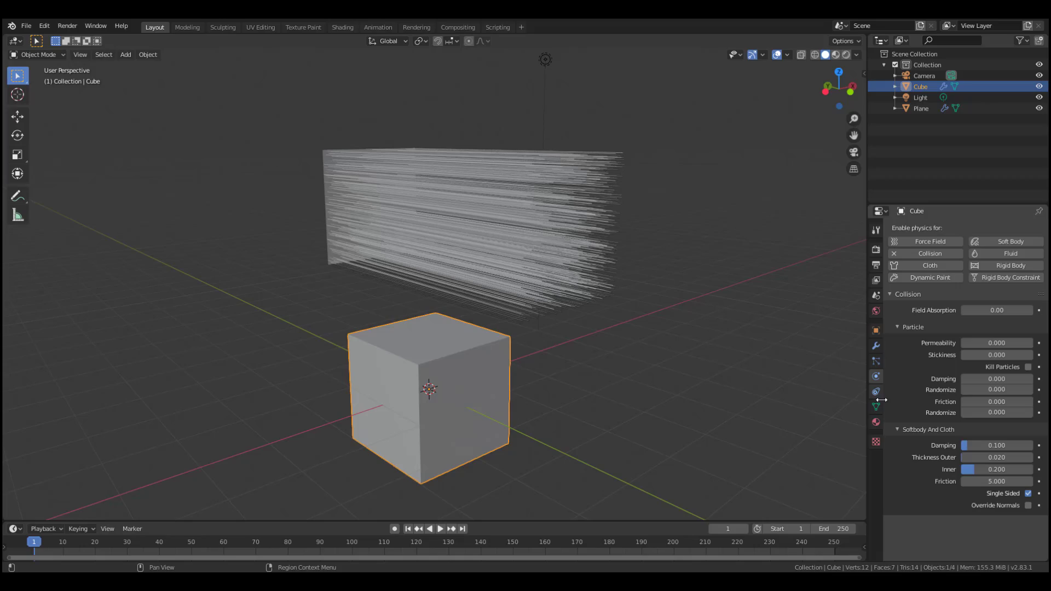
pyautogui.press('space')
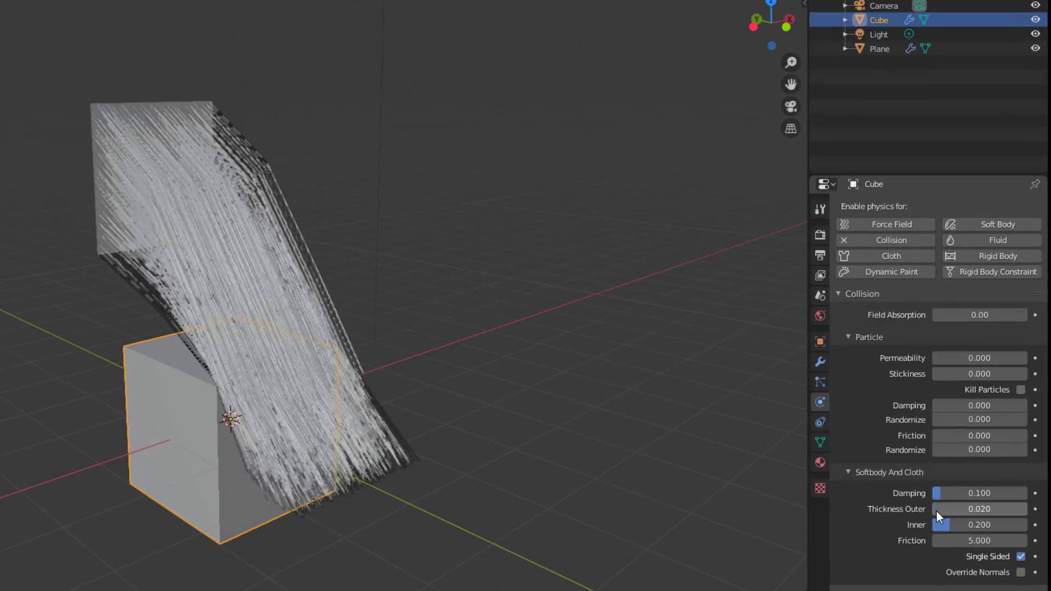
pyautogui.moveTo(963, 509); pyautogui.dragTo(996, 509)
pyautogui.press('ctrl+KP_3')
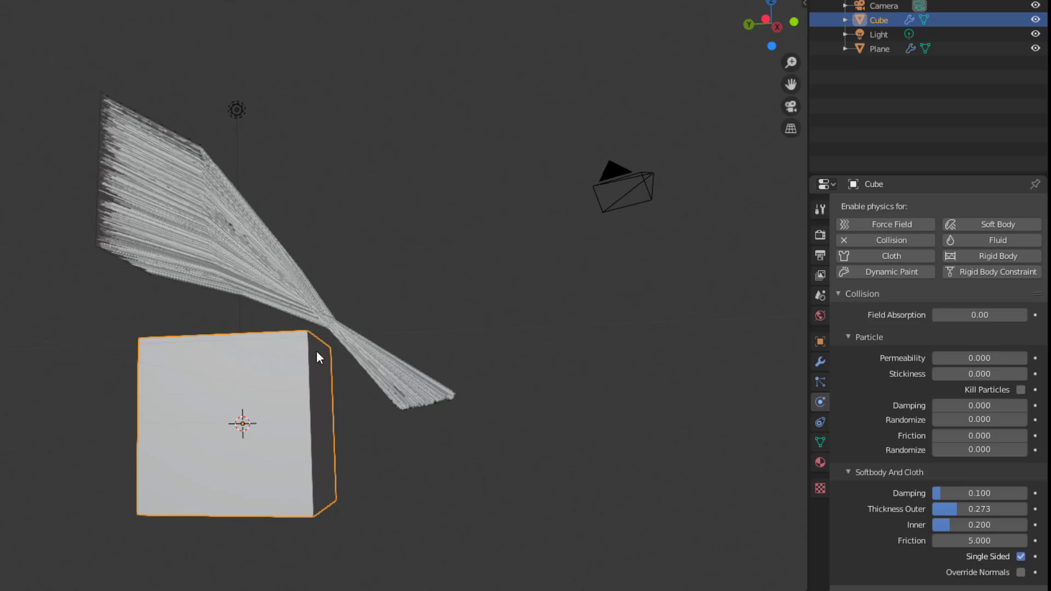
pyautogui.moveTo(954, 509); pyautogui.dragTo(991, 509)
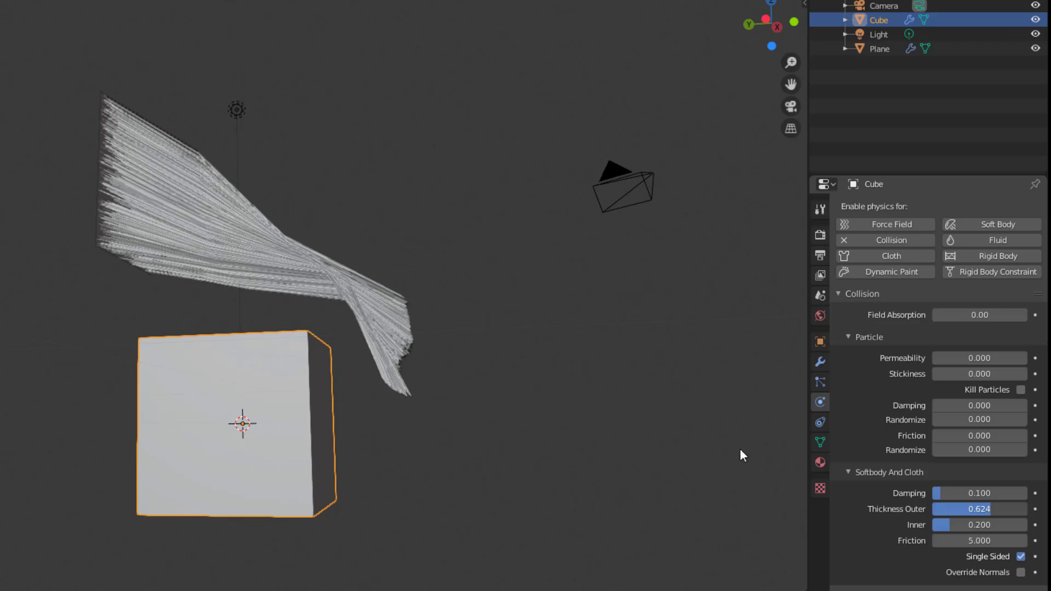
pyautogui.moveTo(630, 406); pyautogui.dragTo(608, 411, button='middle')
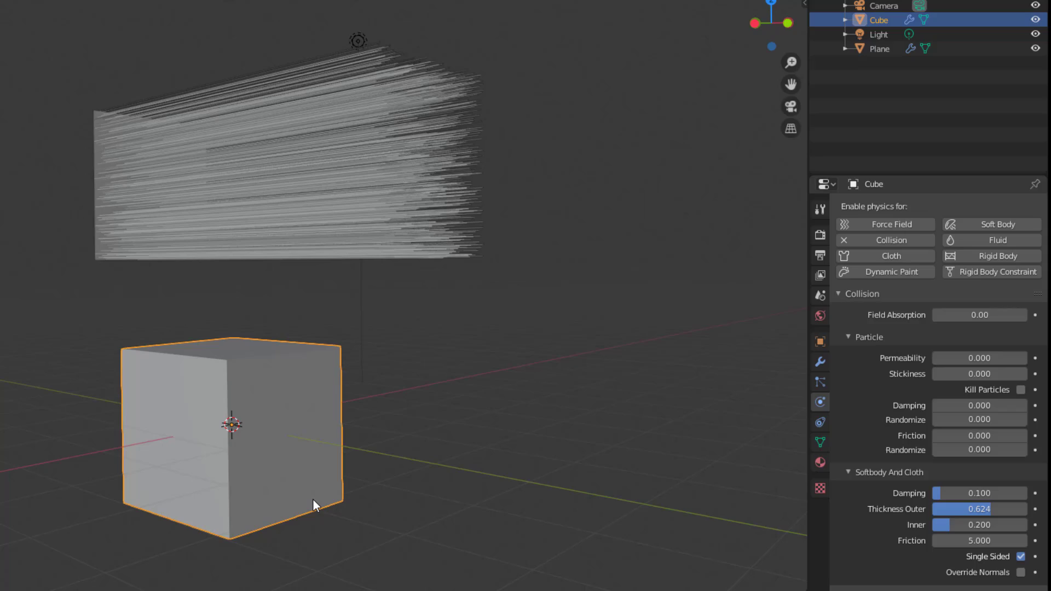
pyautogui.moveTo(331, 320); pyautogui.dragTo(221, 275, button='middle')
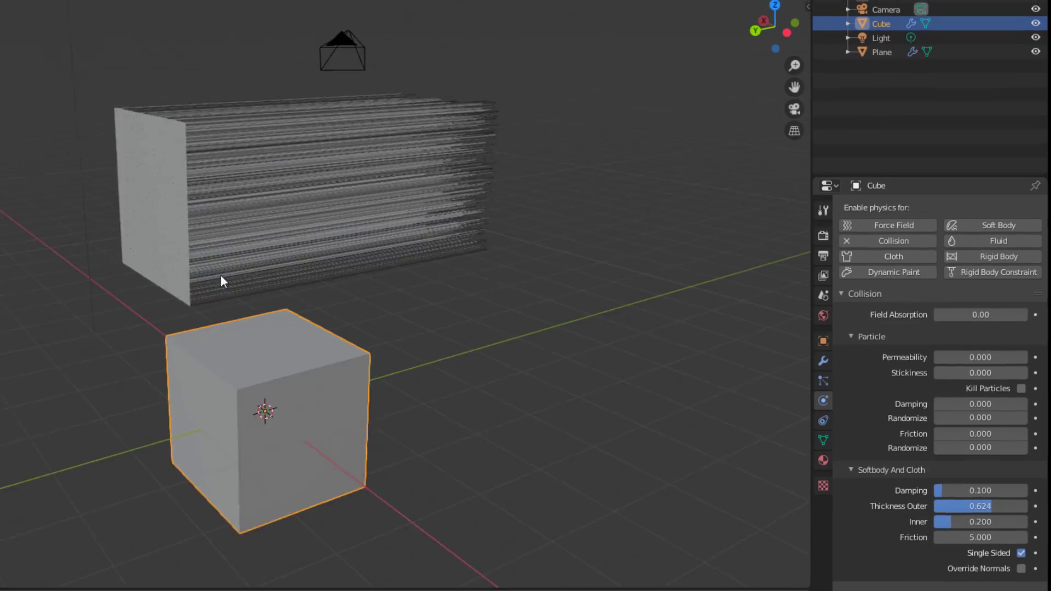
pyautogui.click(298, 182)
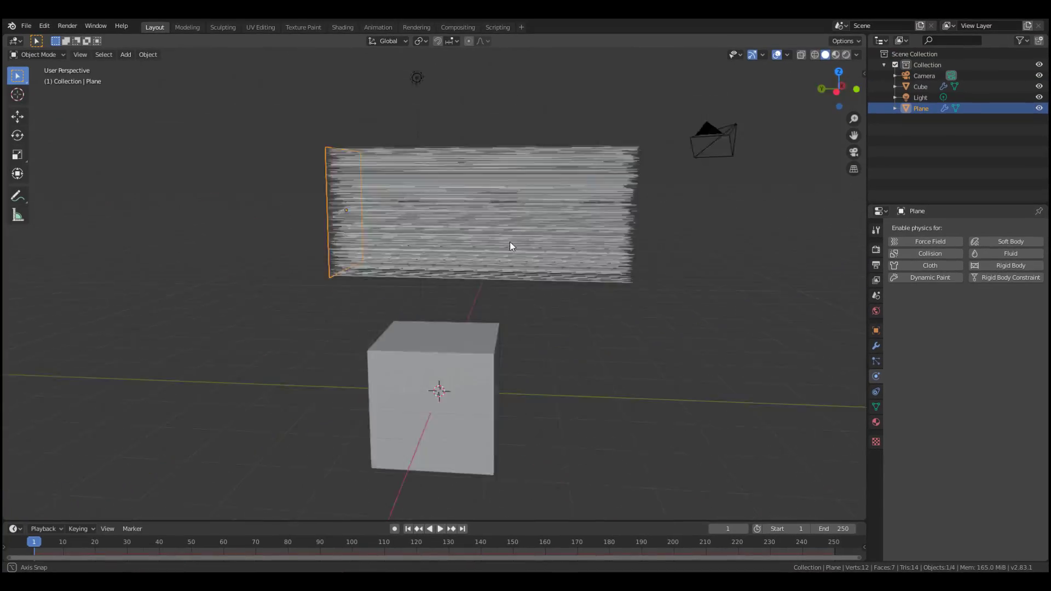
pyautogui.moveTo(510, 243); pyautogui.dragTo(469, 257, button='middle')
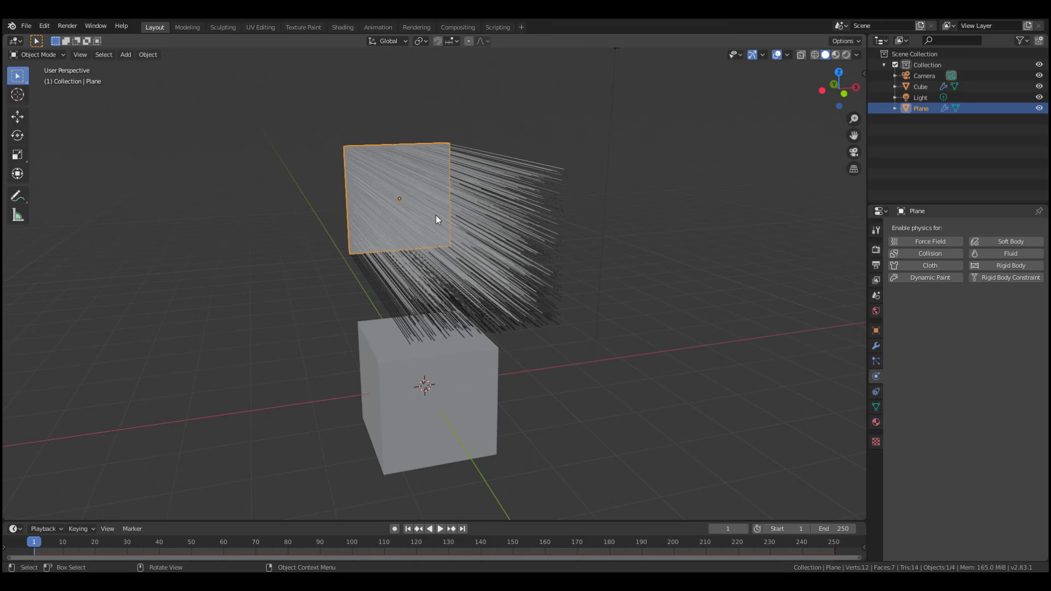
# Step: Put the plane in Particle Edit mode with a 100 px brush radius
pyautogui.click(44, 55)
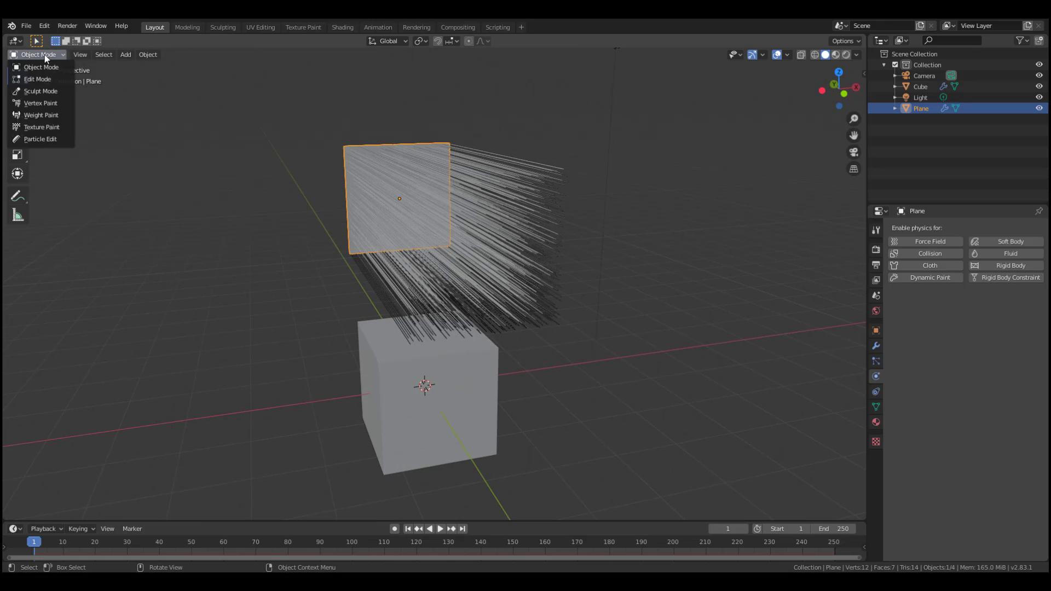
pyautogui.click(39, 138)
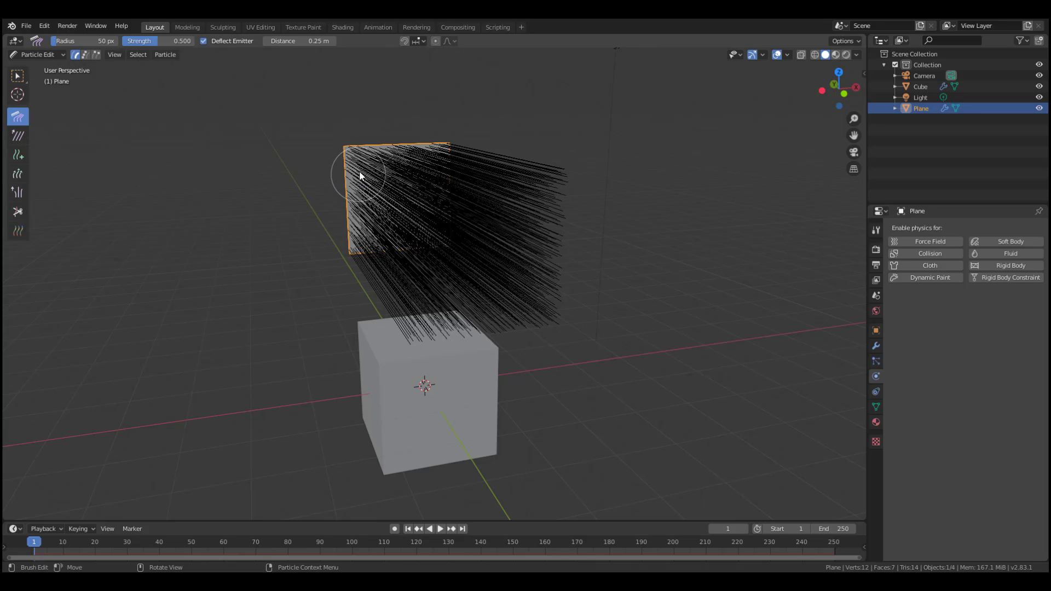
pyautogui.press('f')
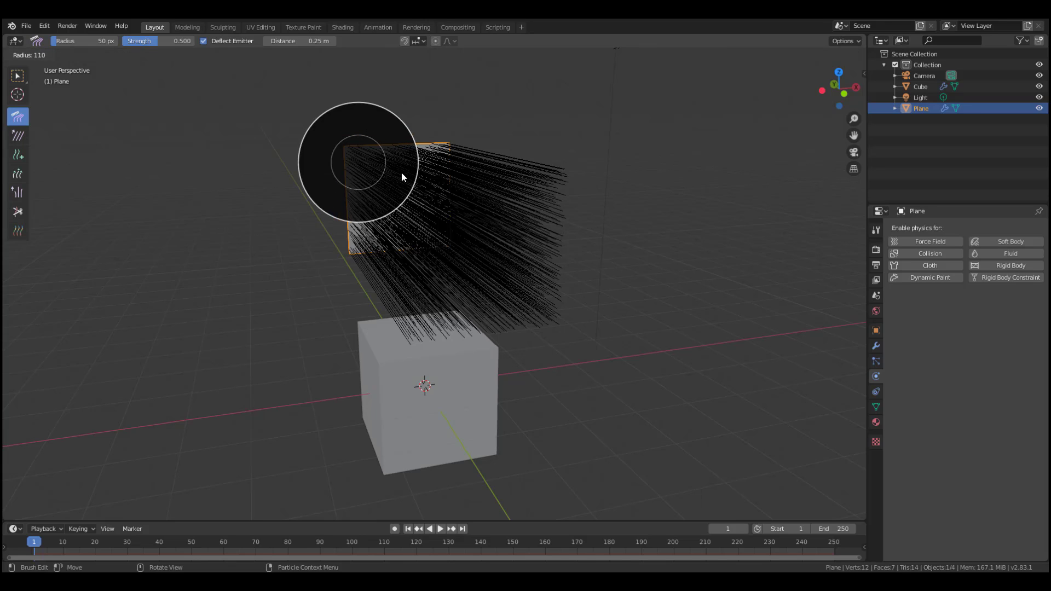
pyautogui.click(386, 171)
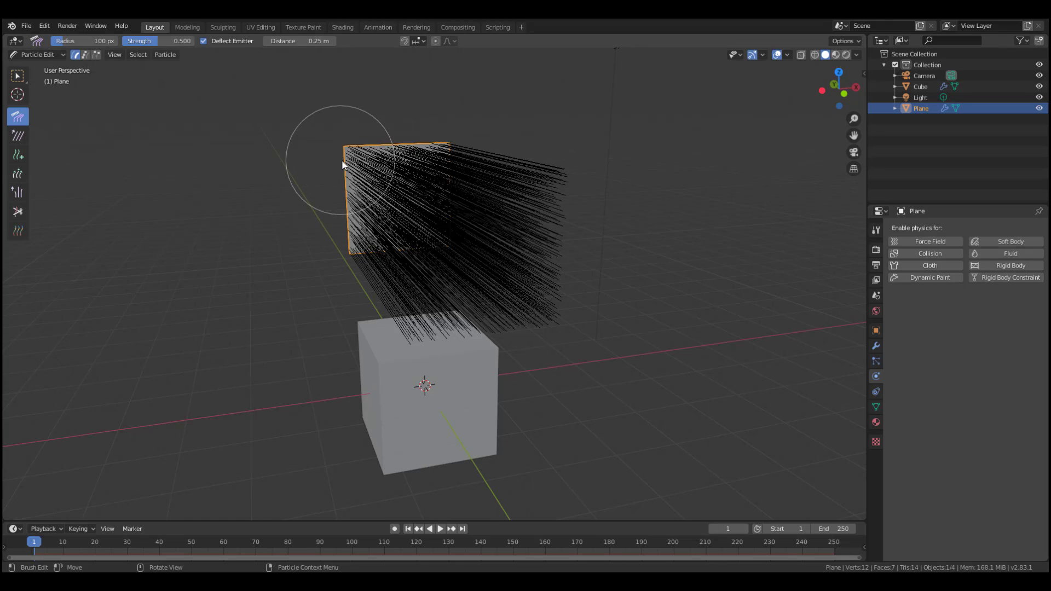
# Step: Comb the hair strands into a tapered bunch pinched in the middle
pyautogui.moveTo(714, 218); pyautogui.dragTo(662, 220, button='middle')
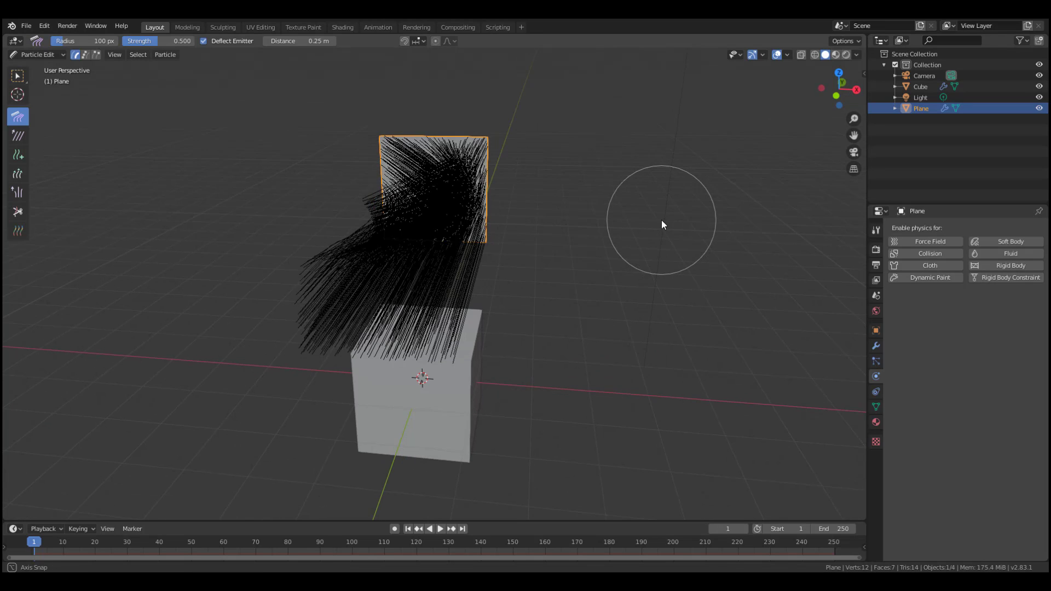
pyautogui.moveTo(479, 166); pyautogui.dragTo(421, 209)
pyautogui.moveTo(524, 221); pyautogui.dragTo(516, 185, button='middle')
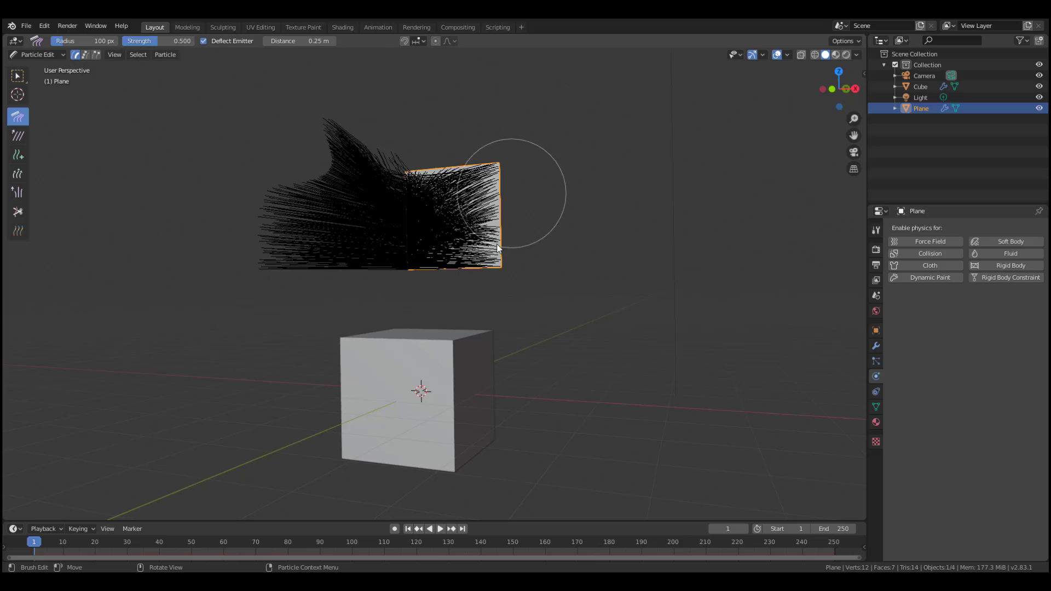
pyautogui.moveTo(436, 305); pyautogui.dragTo(467, 314, button='middle')
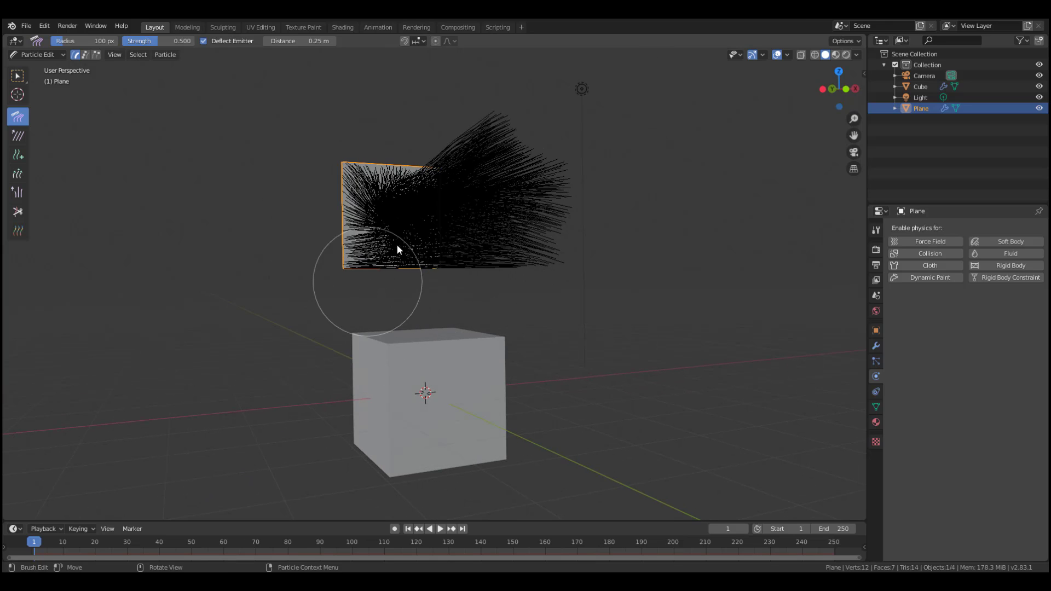
pyautogui.moveTo(396, 244); pyautogui.dragTo(418, 221)
pyautogui.moveTo(418, 221)
pyautogui.mouseDown(button='middle')
pyautogui.moveTo(579, 235)
pyautogui.moveTo(569, 260)
pyautogui.mouseUp(button='middle')
pyautogui.moveTo(569, 261); pyautogui.dragTo(481, 224)
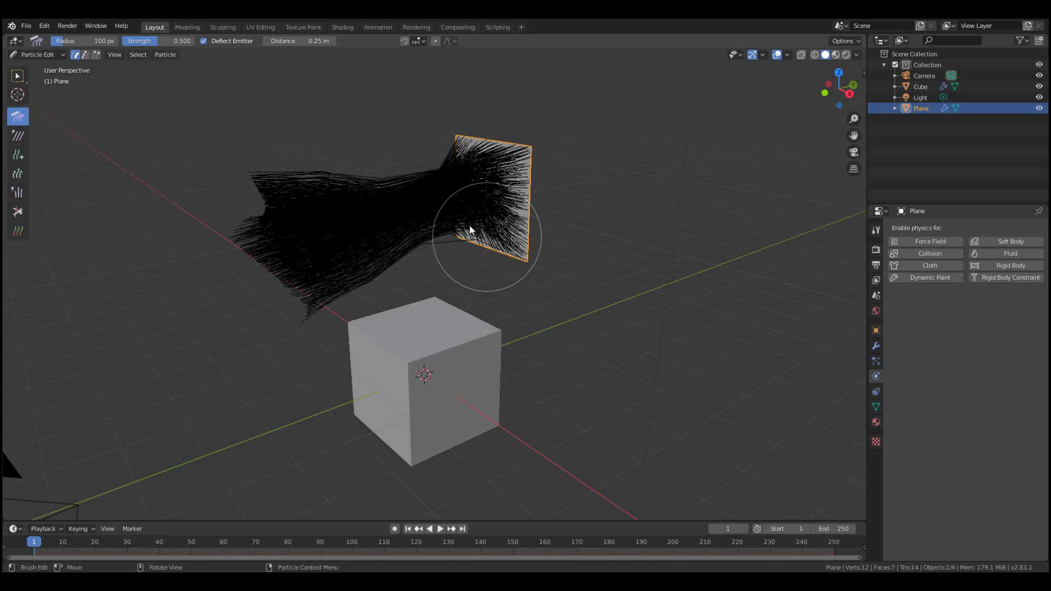
pyautogui.moveTo(526, 281)
pyautogui.mouseDown(button='middle')
pyautogui.moveTo(639, 290)
pyautogui.moveTo(627, 289)
pyautogui.mouseUp(button='middle')
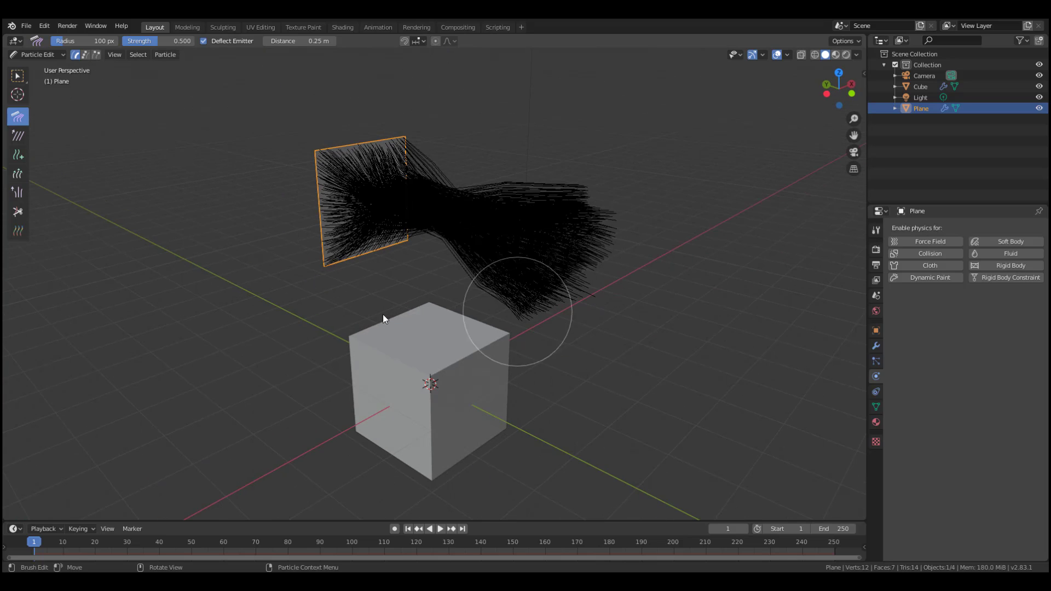
pyautogui.moveTo(495, 299); pyautogui.dragTo(436, 197, button='middle')
pyautogui.moveTo(418, 194); pyautogui.dragTo(412, 194)
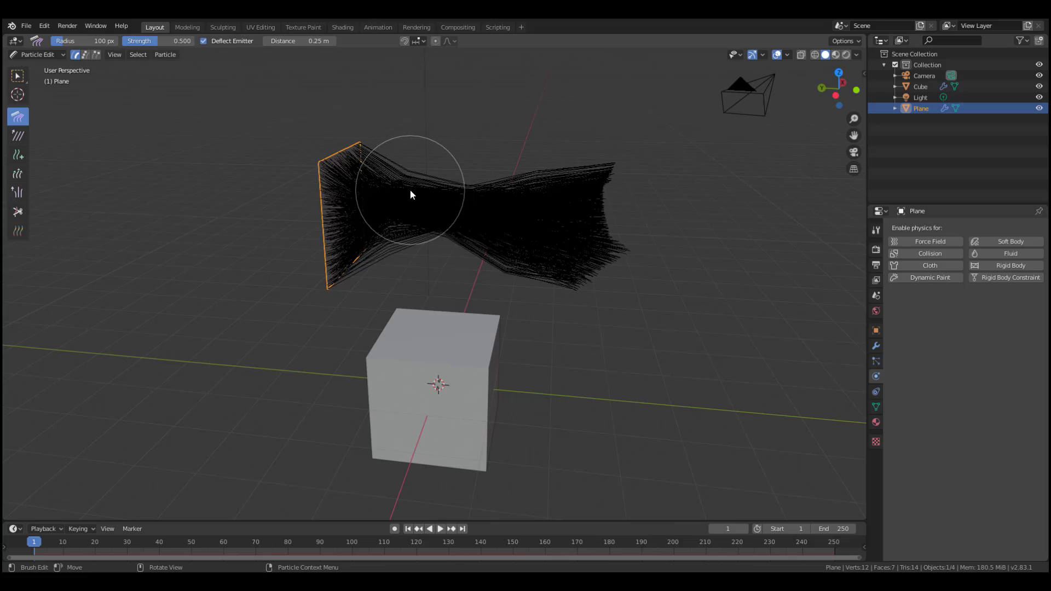
pyautogui.moveTo(665, 252)
pyautogui.mouseDown(button='middle')
pyautogui.moveTo(540, 237)
pyautogui.moveTo(542, 246)
pyautogui.moveTo(429, 247)
pyautogui.moveTo(628, 242)
pyautogui.moveTo(548, 241)
pyautogui.mouseUp(button='middle')
# Step: Trim the plane's hair beyond the pinched middle with the Cut brush
pyautogui.click(18, 212)
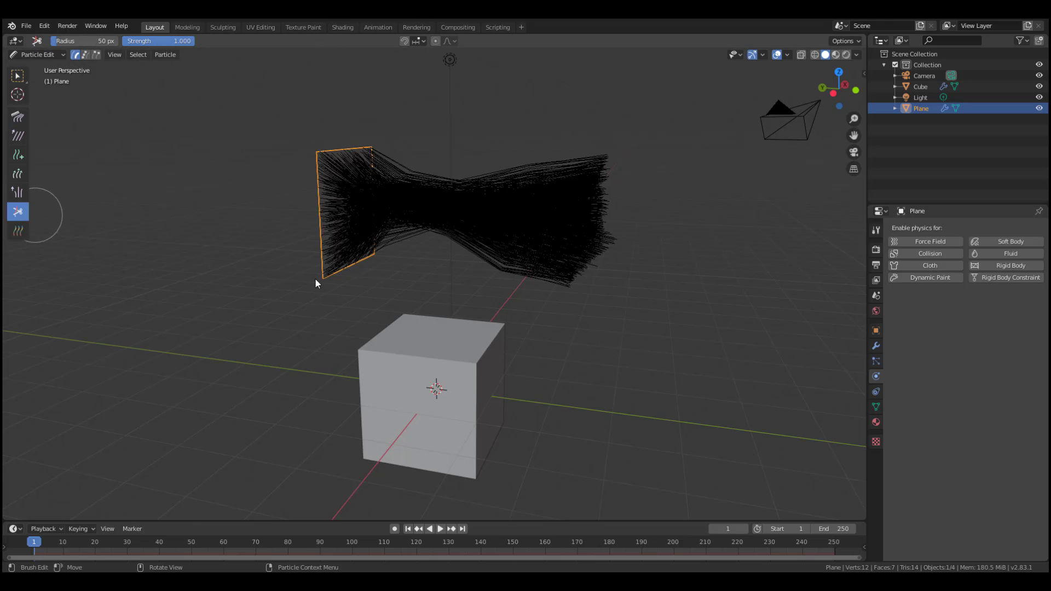
pyautogui.moveTo(470, 270); pyautogui.dragTo(481, 177)
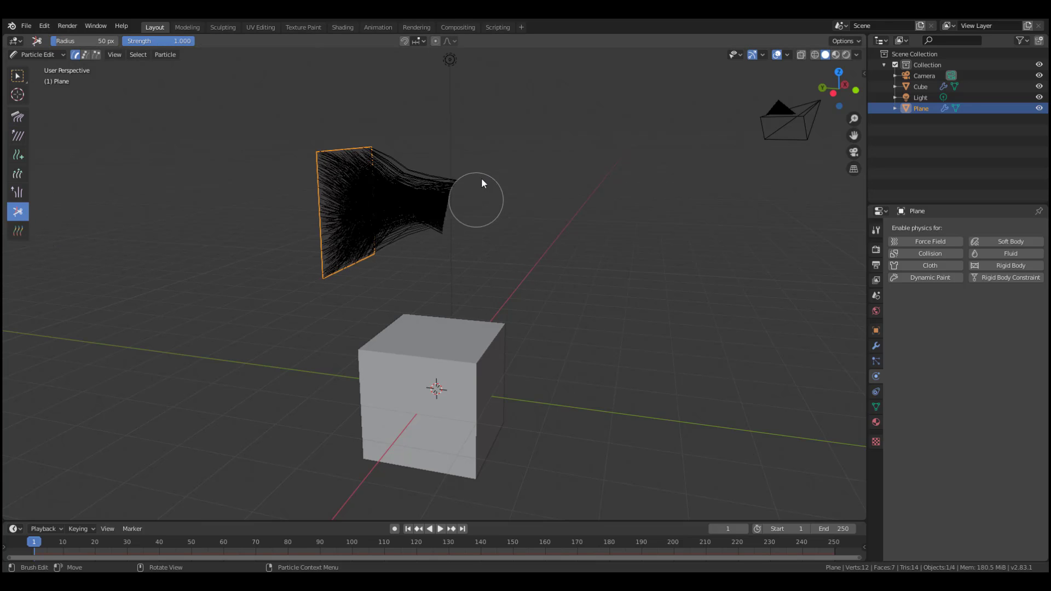
pyautogui.moveTo(491, 156); pyautogui.dragTo(377, 245, button='middle')
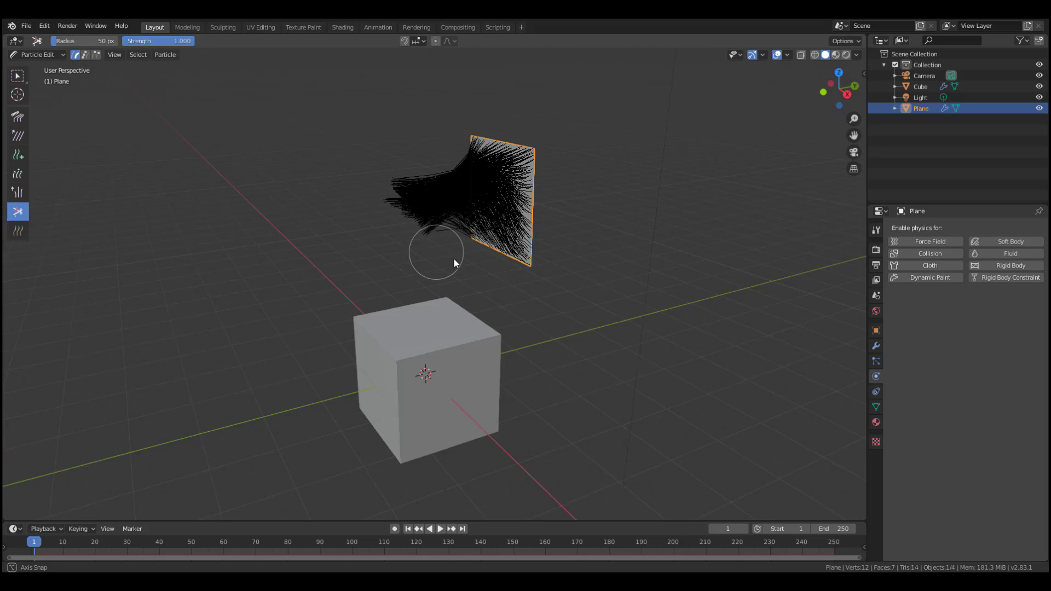
pyautogui.moveTo(453, 258); pyautogui.dragTo(518, 252, button='middle')
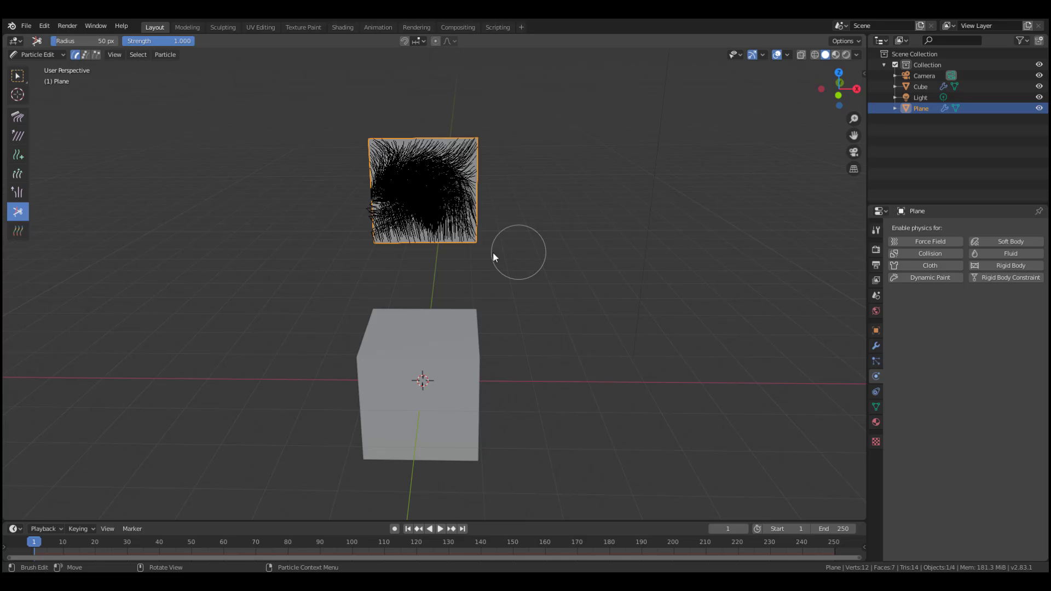
# Step: Try the Add brush, then grow the hair tips longer with the Length brush
pyautogui.click(17, 158)
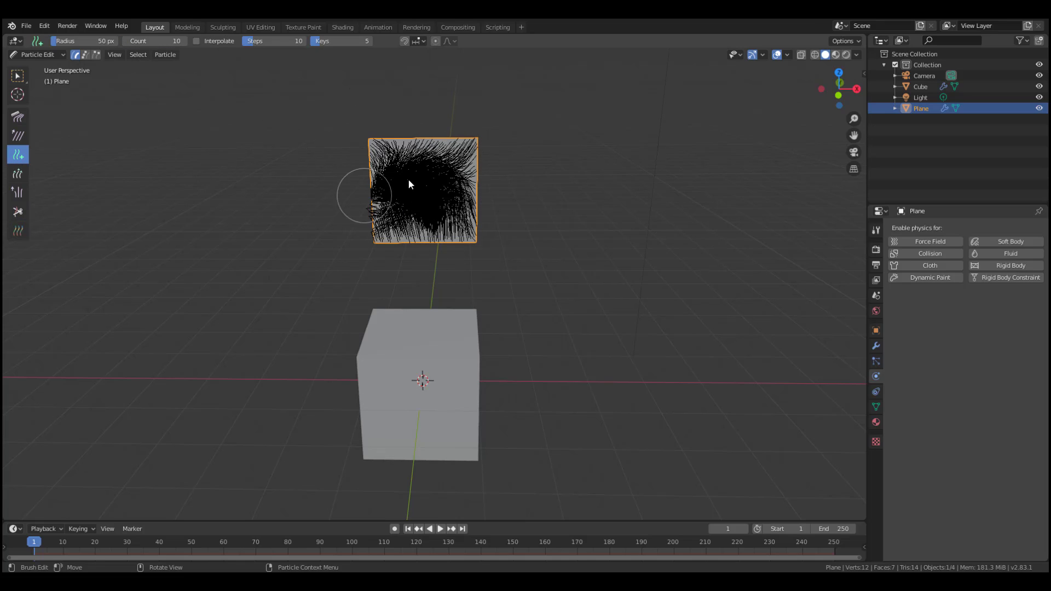
pyautogui.click(23, 173)
pyautogui.moveTo(368, 209)
pyautogui.mouseDown(button='middle')
pyautogui.moveTo(472, 201)
pyautogui.moveTo(453, 186)
pyautogui.mouseUp(button='middle')
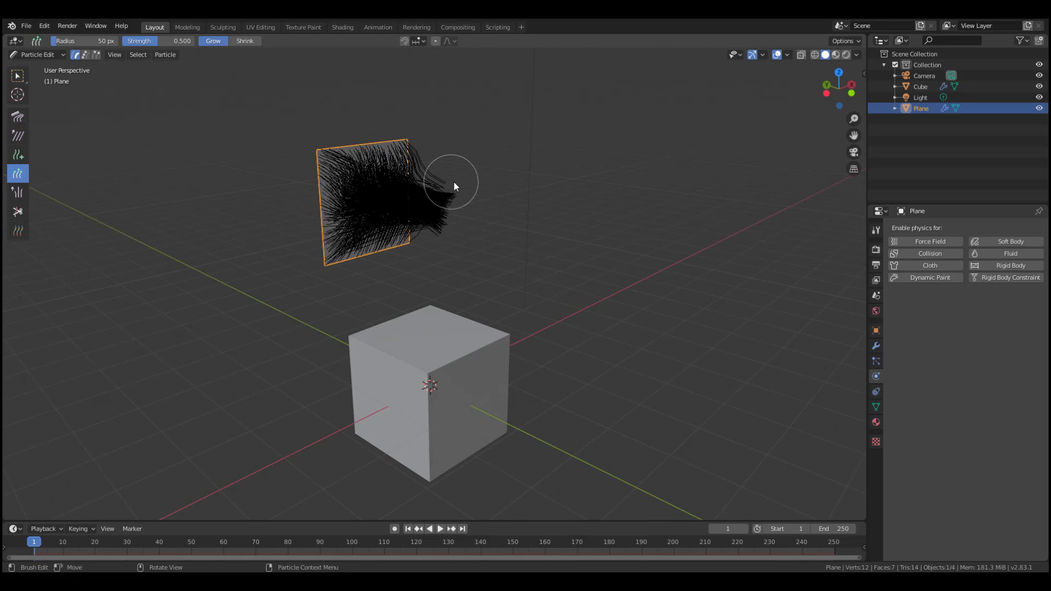
pyautogui.moveTo(453, 186)
pyautogui.mouseDown()
pyautogui.moveTo(447, 197)
pyautogui.moveTo(465, 195)
pyautogui.mouseUp()
pyautogui.moveTo(464, 194); pyautogui.dragTo(555, 262, button='middle')
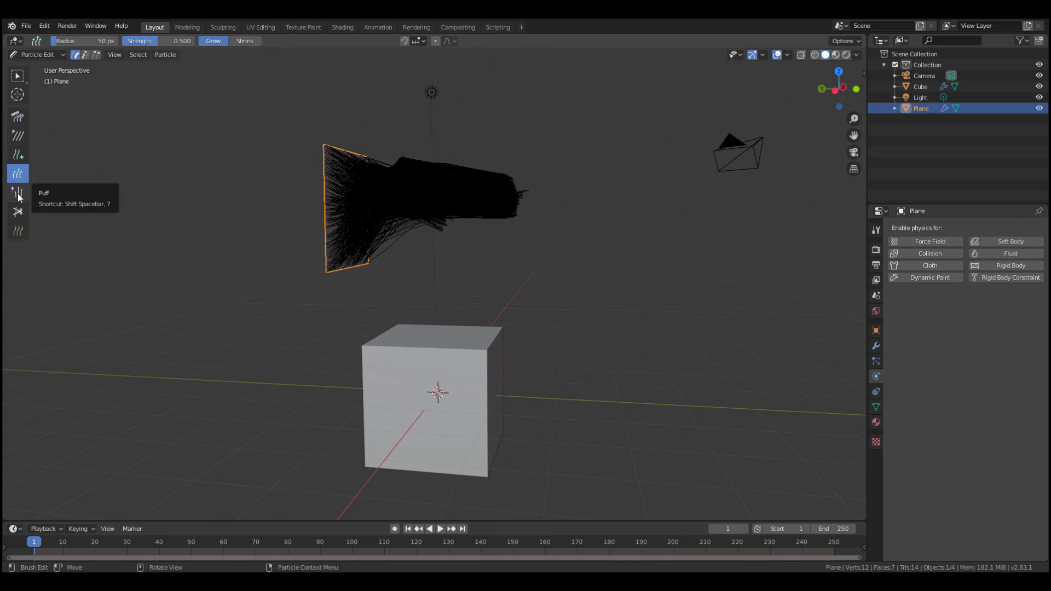
# Step: Shorten the long spike and other overlong strands with the Length brush
pyautogui.moveTo(504, 254); pyautogui.dragTo(346, 271, button='middle')
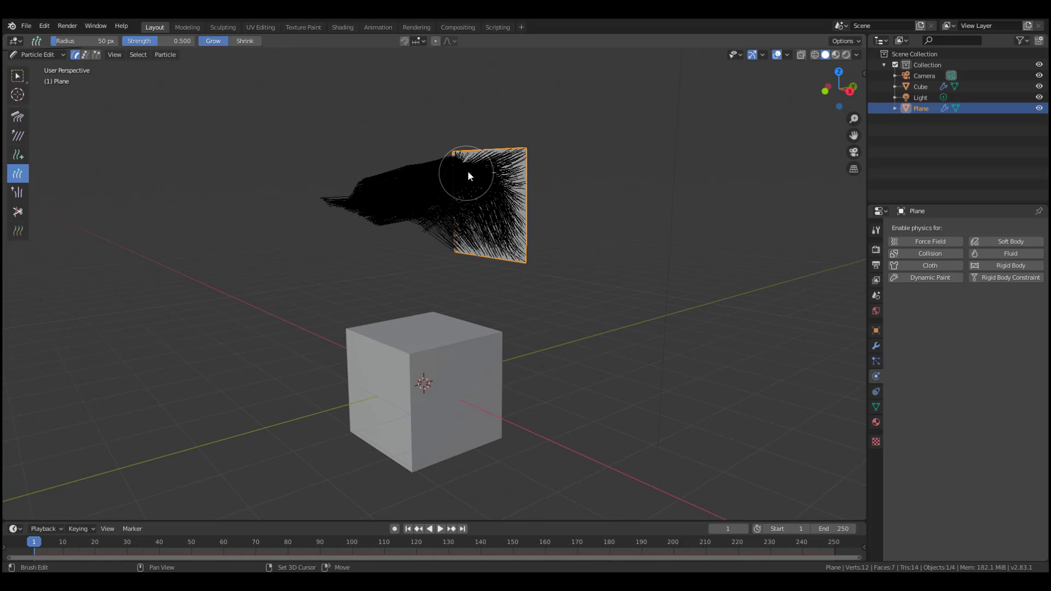
pyautogui.moveTo(467, 170)
pyautogui.mouseDown()
pyautogui.moveTo(446, 173)
pyautogui.moveTo(471, 174)
pyautogui.moveTo(453, 197)
pyautogui.moveTo(415, 202)
pyautogui.moveTo(377, 259)
pyautogui.mouseUp()
pyautogui.moveTo(377, 263); pyautogui.dragTo(485, 277, button='middle')
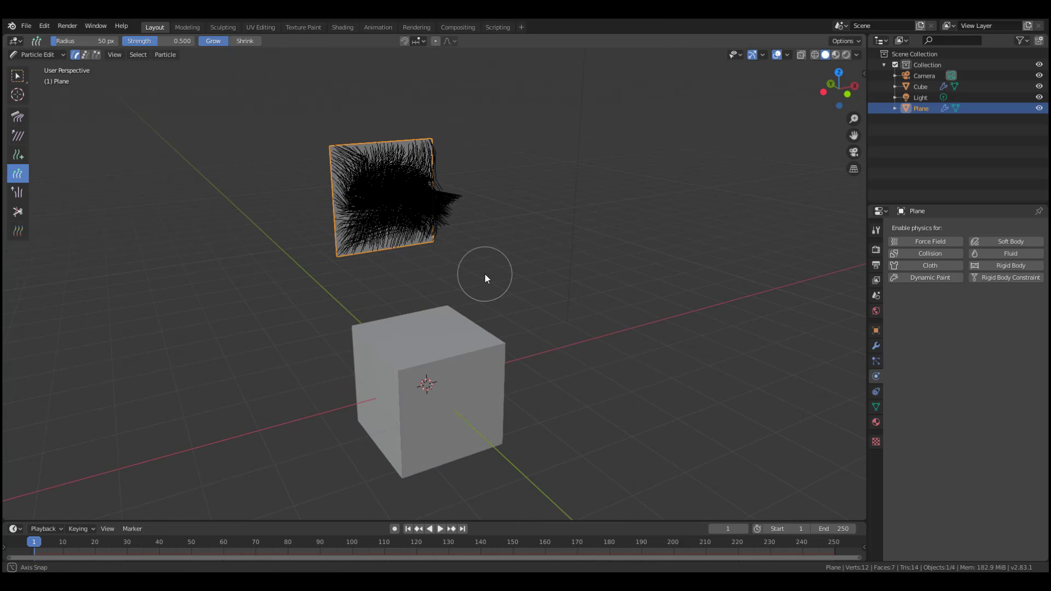
pyautogui.moveTo(443, 247)
pyautogui.mouseDown()
pyautogui.moveTo(417, 207)
pyautogui.moveTo(429, 234)
pyautogui.mouseUp()
pyautogui.moveTo(482, 277); pyautogui.dragTo(489, 278, button='middle')
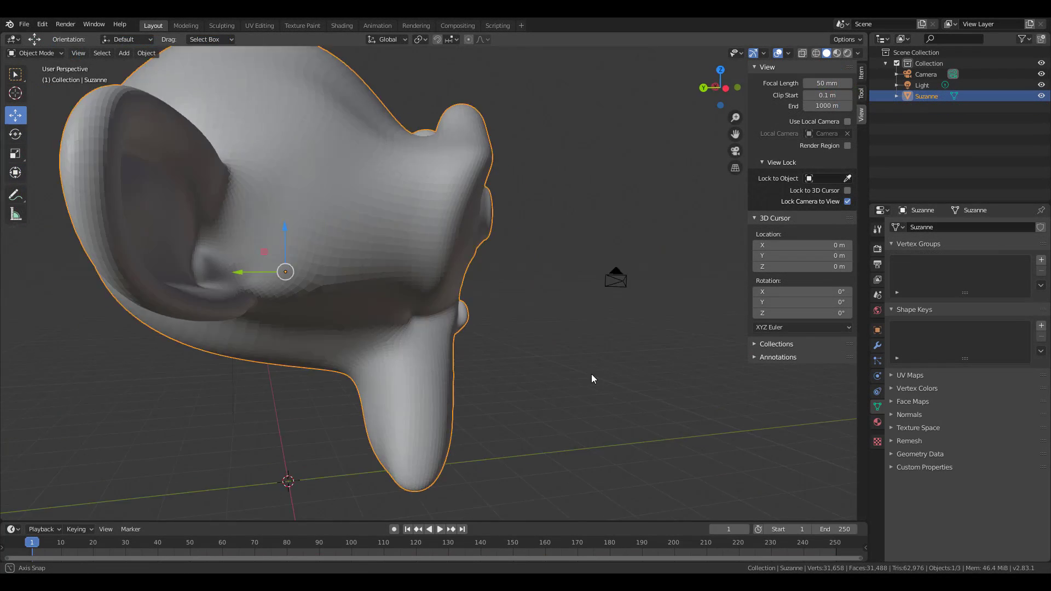
# Step: In Edit Mode, circle-select the band of faces between Suzanne's nose and mouth
pyautogui.moveTo(591, 378); pyautogui.dragTo(441, 379, button='middle')
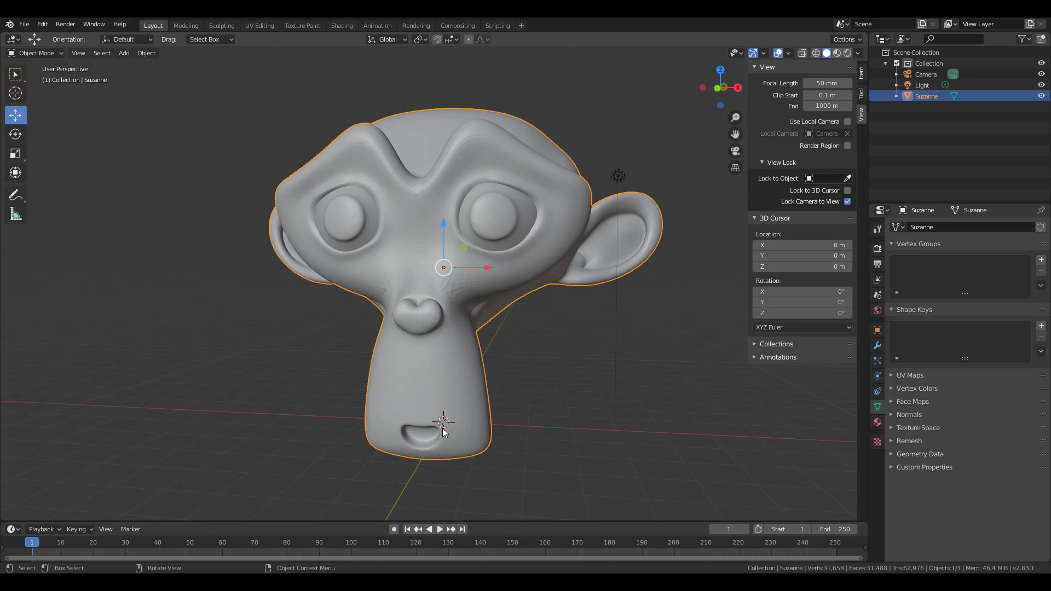
pyautogui.press('Tab')
pyautogui.scroll(5, 541, 405)
pyautogui.keyDown('shift'); pyautogui.moveTo(541, 386); pyautogui.dragTo(198, 191, button='middle'); pyautogui.keyUp('shift')
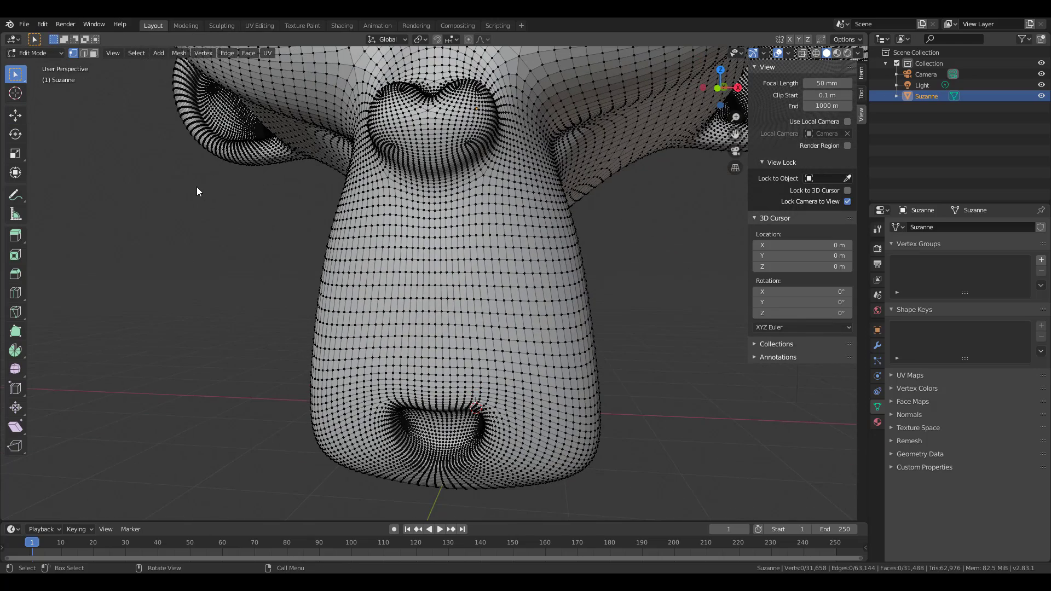
pyautogui.press('c')
pyautogui.moveTo(368, 356)
pyautogui.mouseDown()
pyautogui.moveTo(495, 345)
pyautogui.moveTo(531, 363)
pyautogui.moveTo(366, 352)
pyautogui.moveTo(346, 380)
pyautogui.moveTo(536, 357)
pyautogui.moveTo(548, 397)
pyautogui.moveTo(425, 373)
pyautogui.moveTo(353, 378)
pyautogui.moveTo(520, 381)
pyautogui.mouseUp()
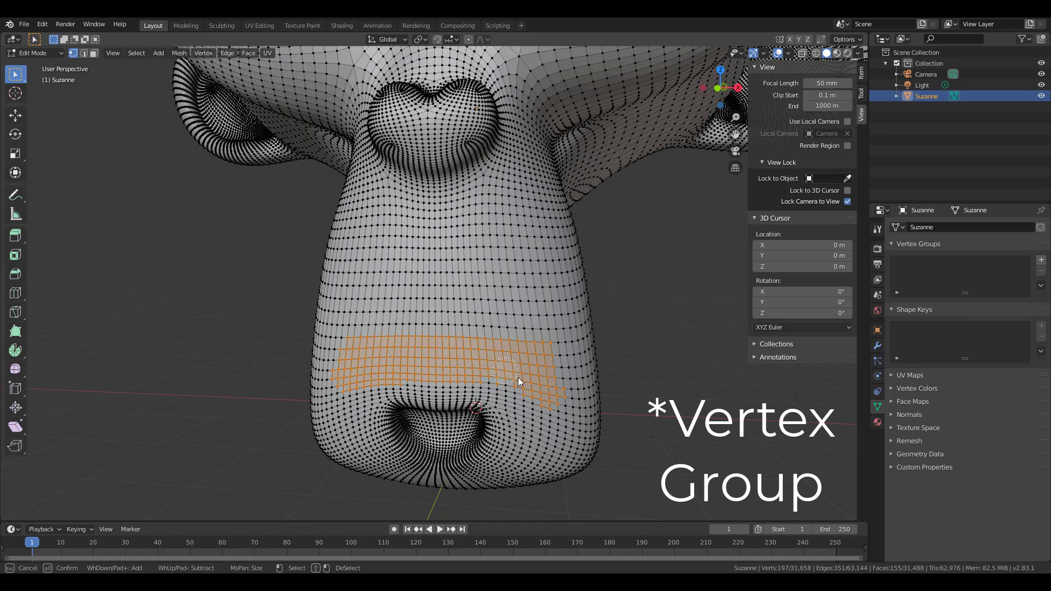
pyautogui.press('Escape')
pyautogui.press('c')
pyautogui.press('Escape')
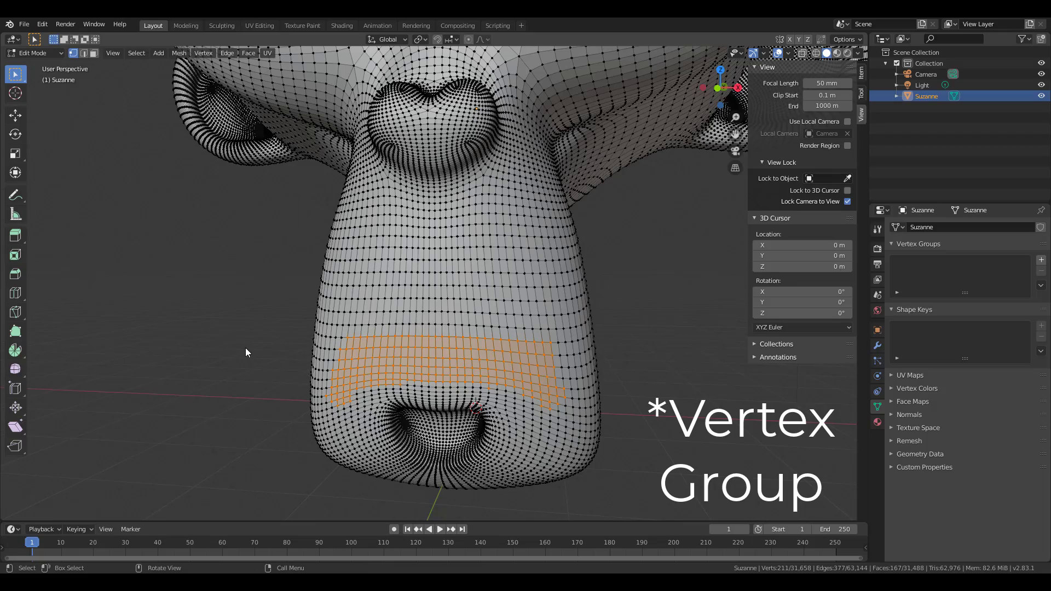
# Step: Create vertex group 'Group' from the selected band, then deselect the faces
pyautogui.moveTo(249, 352); pyautogui.dragTo(602, 318, button='middle')
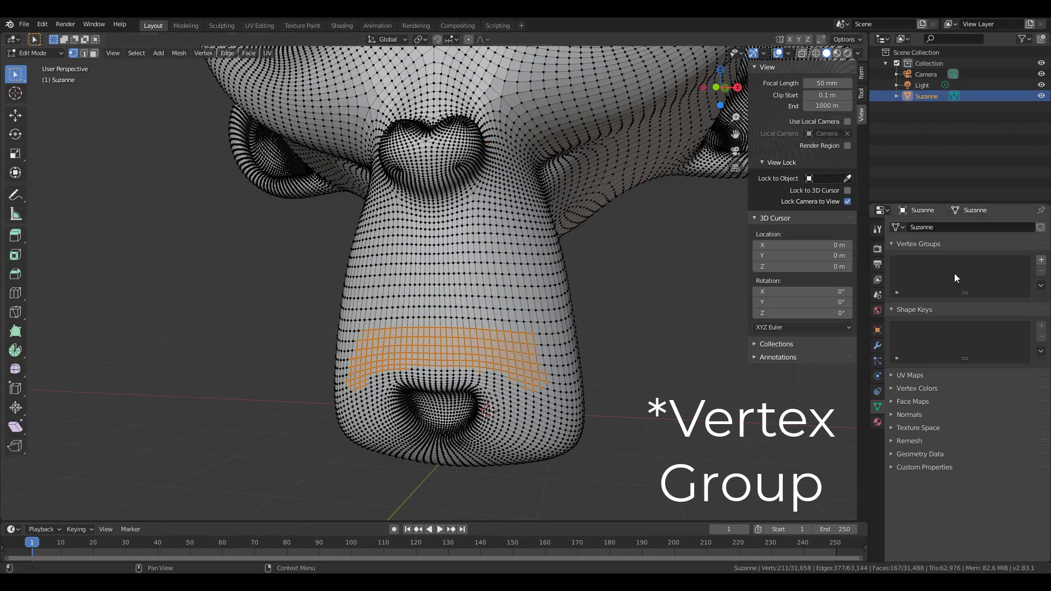
pyautogui.click(1041, 261)
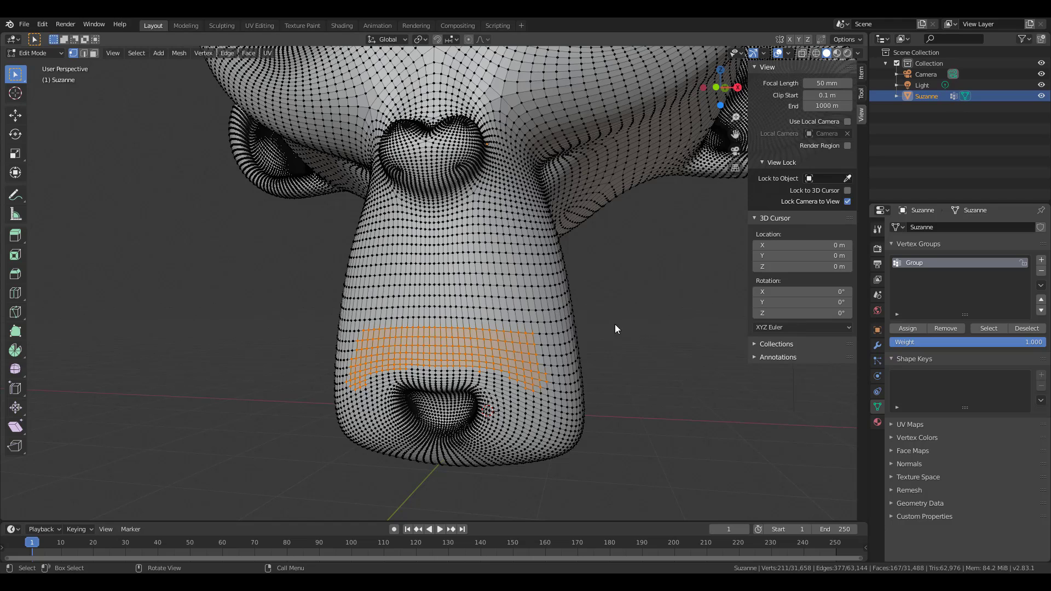
pyautogui.click(650, 334)
# Step: Back in Object Mode, give Suzanne a Hair particle system
pyautogui.press('Tab')
pyautogui.scroll(-3, 554, 329)
pyautogui.scroll(1, 600, 321)
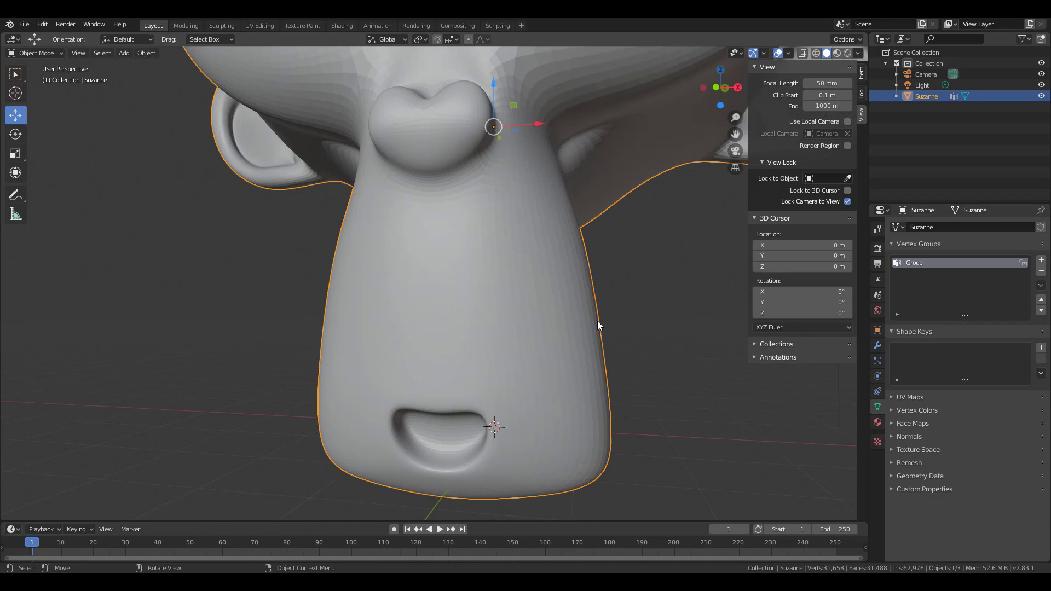
pyautogui.scroll(-2, 604, 357)
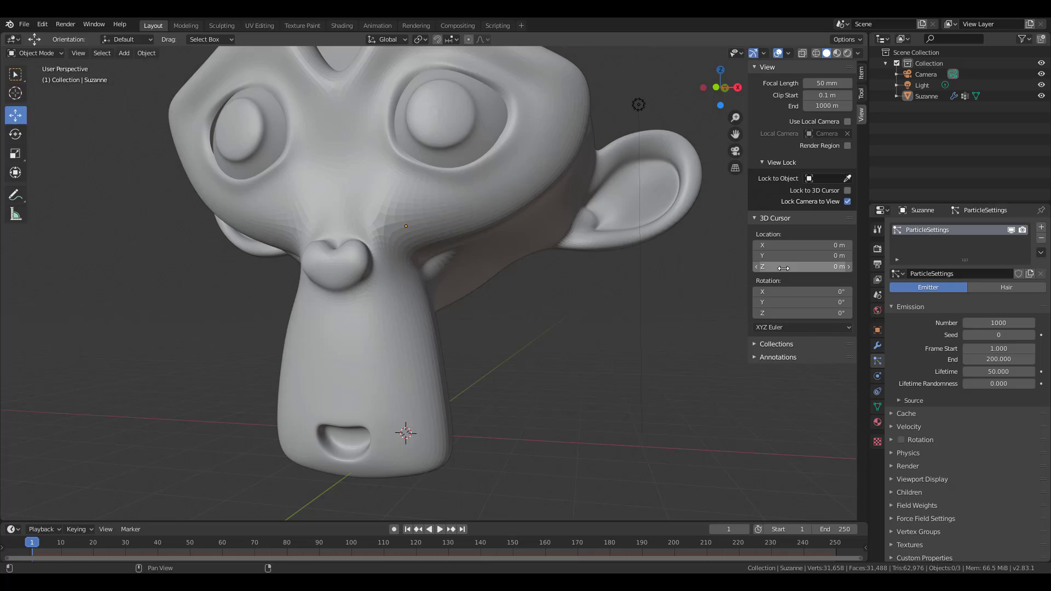
pyautogui.click(1024, 291)
# Step: Set the hair's Vertex Groups Density to 'Group'
pyautogui.scroll(-4, 520, 351)
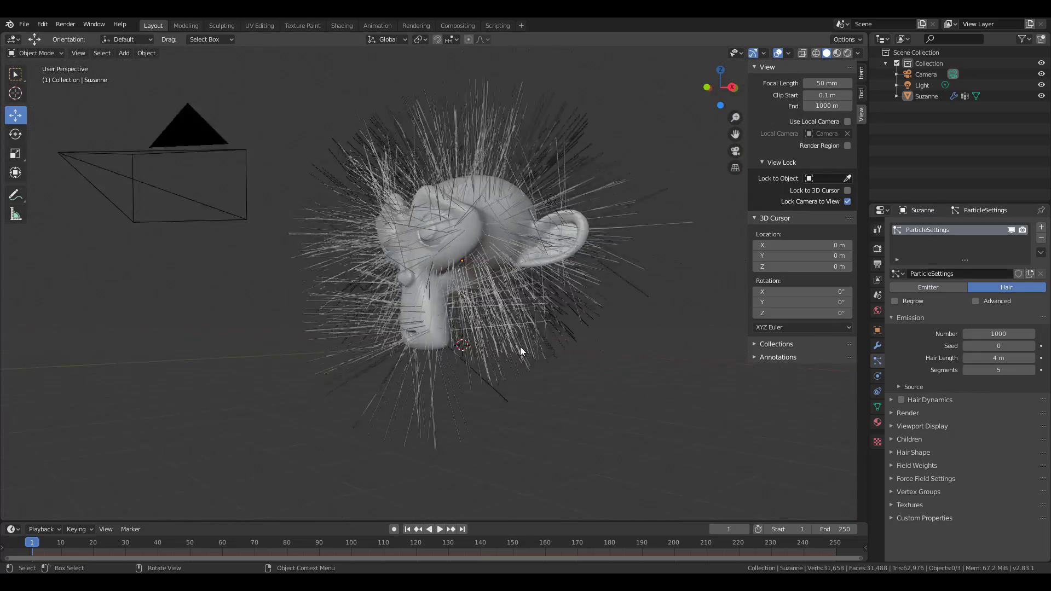
pyautogui.moveTo(520, 350); pyautogui.dragTo(578, 312, button='middle')
pyautogui.scroll(6, 577, 312)
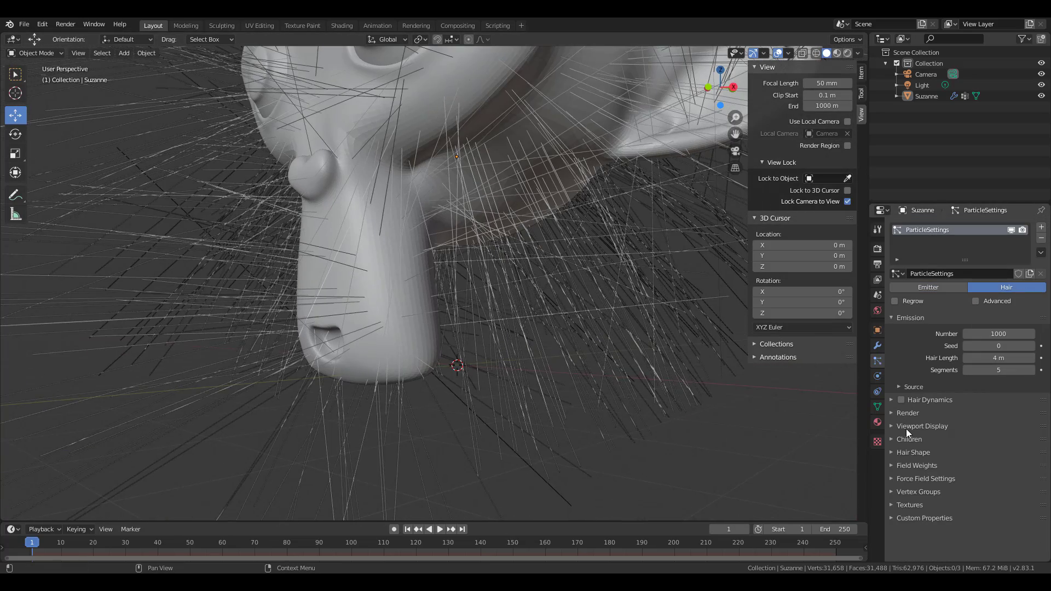
pyautogui.click(894, 493)
pyautogui.scroll(-3, 896, 493)
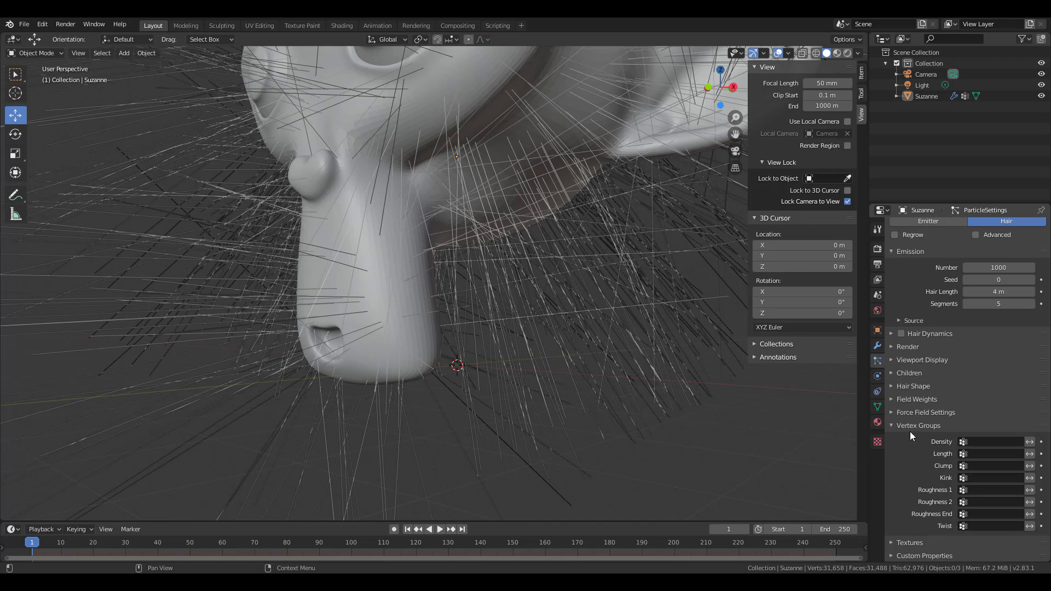
pyautogui.click(975, 442)
pyautogui.click(932, 457)
# Step: In Particle Edit mode, comb the hair down into a beard under the chin
pyautogui.moveTo(493, 273); pyautogui.dragTo(383, 247, button='middle')
pyautogui.click(34, 52)
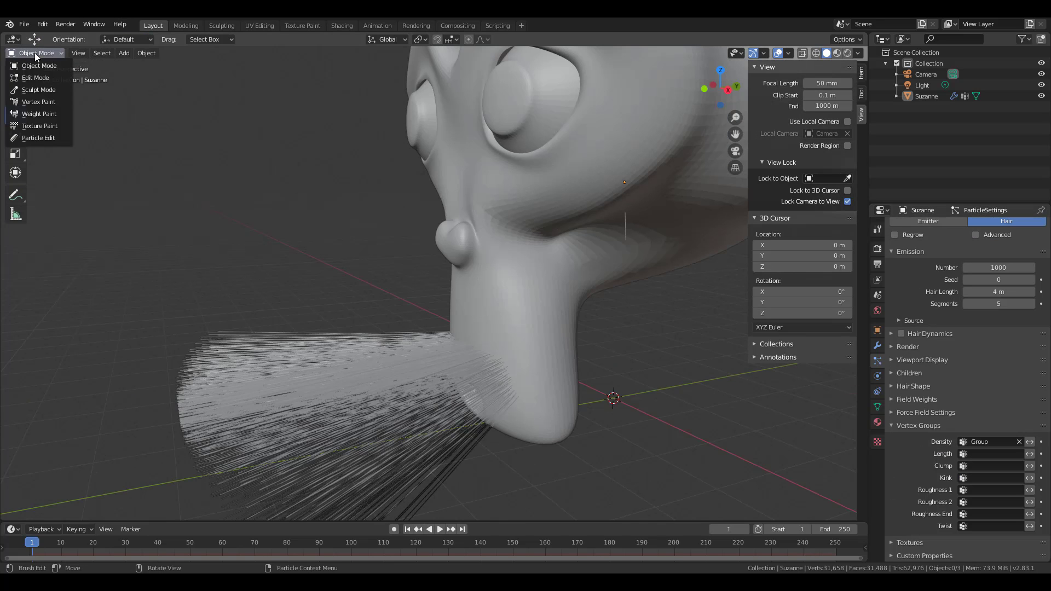
pyautogui.click(39, 139)
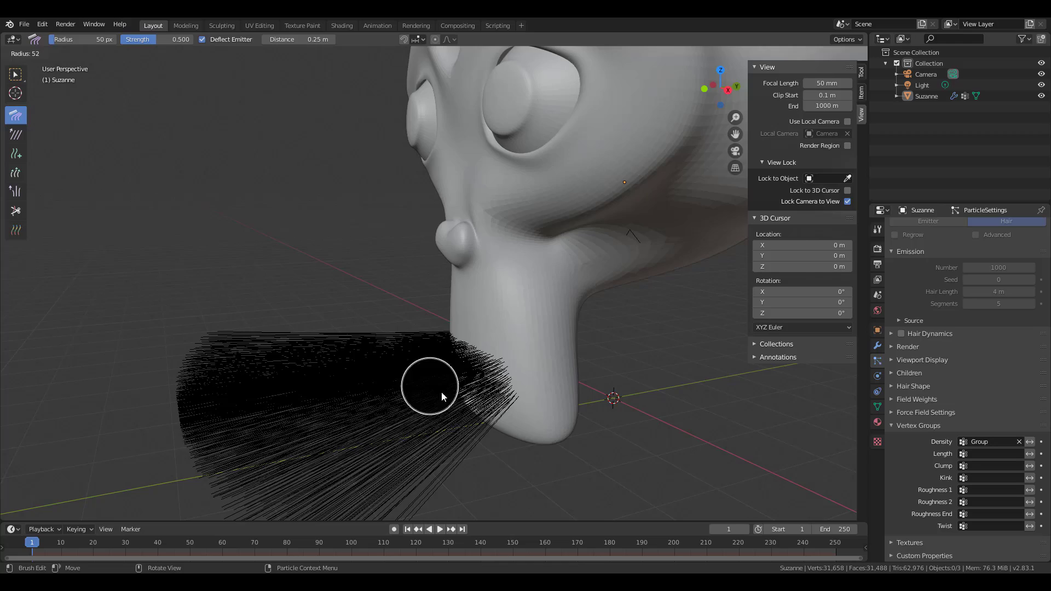
pyautogui.moveTo(469, 427)
pyautogui.mouseDown()
pyautogui.moveTo(419, 365)
pyautogui.moveTo(438, 480)
pyautogui.moveTo(385, 356)
pyautogui.moveTo(380, 451)
pyautogui.moveTo(282, 356)
pyautogui.moveTo(285, 455)
pyautogui.moveTo(267, 405)
pyautogui.mouseUp()
pyautogui.moveTo(268, 405)
pyautogui.mouseDown(button='middle')
pyautogui.moveTo(403, 298)
pyautogui.moveTo(535, 347)
pyautogui.mouseUp(button='middle')
pyautogui.moveTo(535, 347)
pyautogui.mouseDown()
pyautogui.moveTo(487, 485)
pyautogui.moveTo(475, 386)
pyautogui.moveTo(465, 457)
pyautogui.moveTo(410, 472)
pyautogui.moveTo(468, 408)
pyautogui.moveTo(425, 499)
pyautogui.moveTo(428, 410)
pyautogui.moveTo(412, 461)
pyautogui.moveTo(385, 413)
pyautogui.moveTo(397, 340)
pyautogui.mouseUp()
pyautogui.moveTo(377, 281); pyautogui.dragTo(354, 486, button='middle')
pyautogui.moveTo(355, 486)
pyautogui.mouseDown()
pyautogui.moveTo(327, 407)
pyautogui.moveTo(364, 481)
pyautogui.mouseUp()
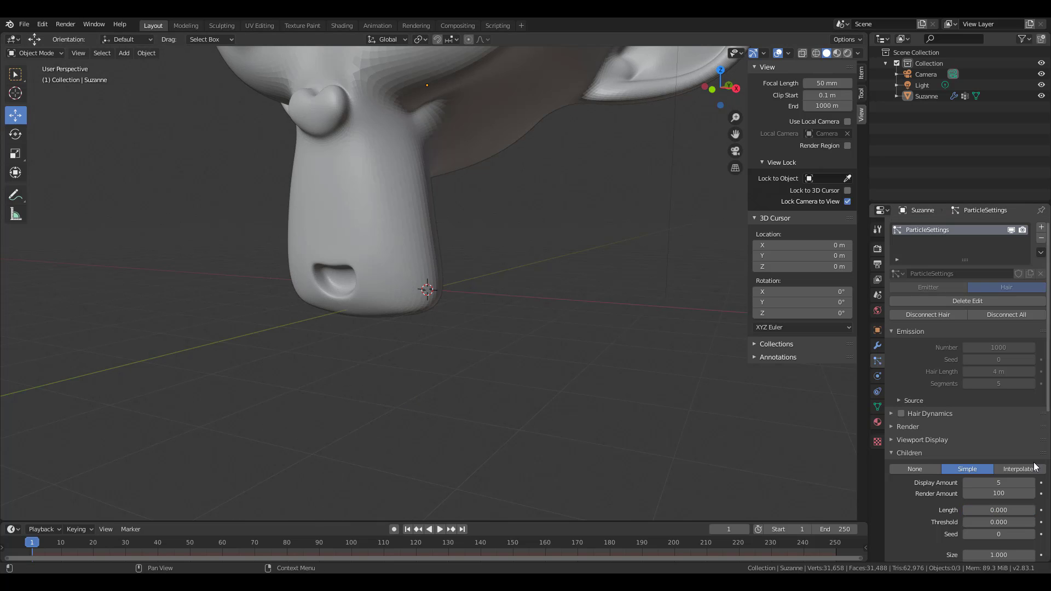
# Step: Lengthen the child hairs slightly and make Suzanne a collision object
pyautogui.keyDown('shift'); pyautogui.moveTo(438, 328); pyautogui.dragTo(347, 345, button='middle'); pyautogui.keyUp('shift')
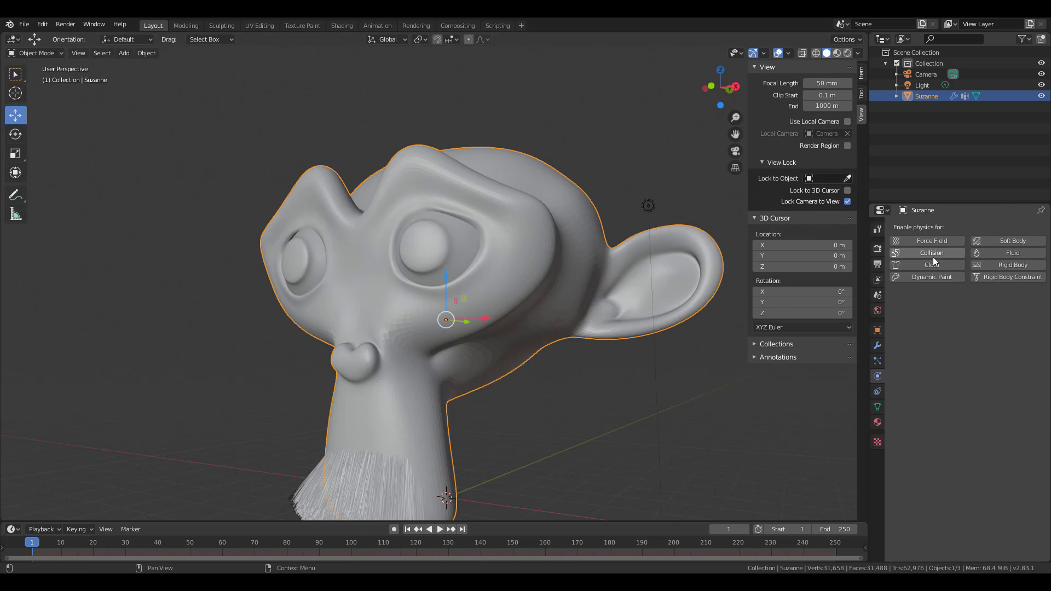
pyautogui.click(943, 256)
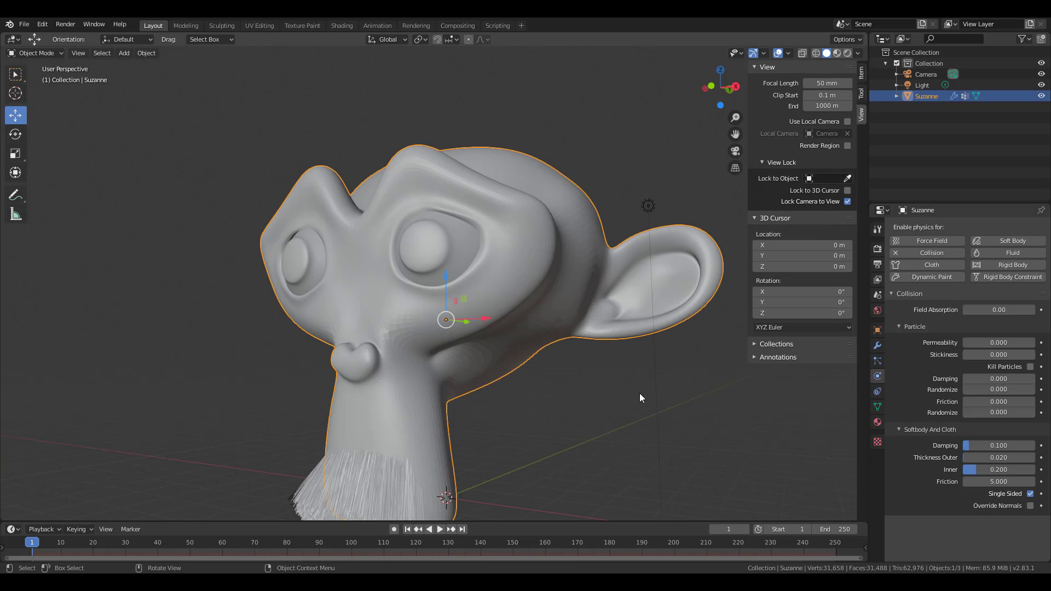
pyautogui.moveTo(630, 383); pyautogui.dragTo(468, 236, button='middle')
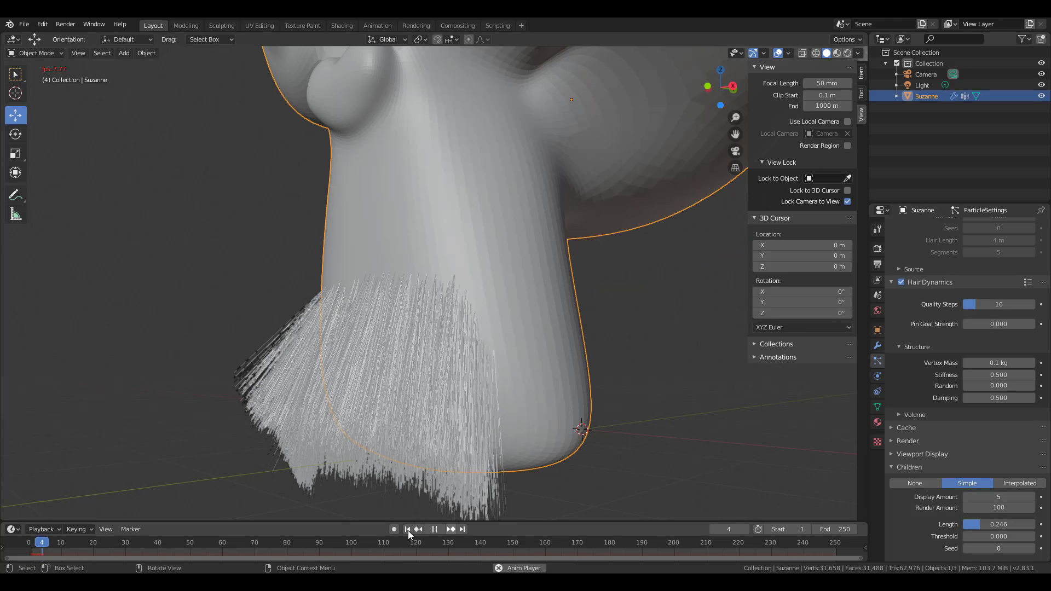
# Step: Rewind, set the hair's Vertex Mass to 0.1 kg, and play then stop the simulation
pyautogui.click(407, 529)
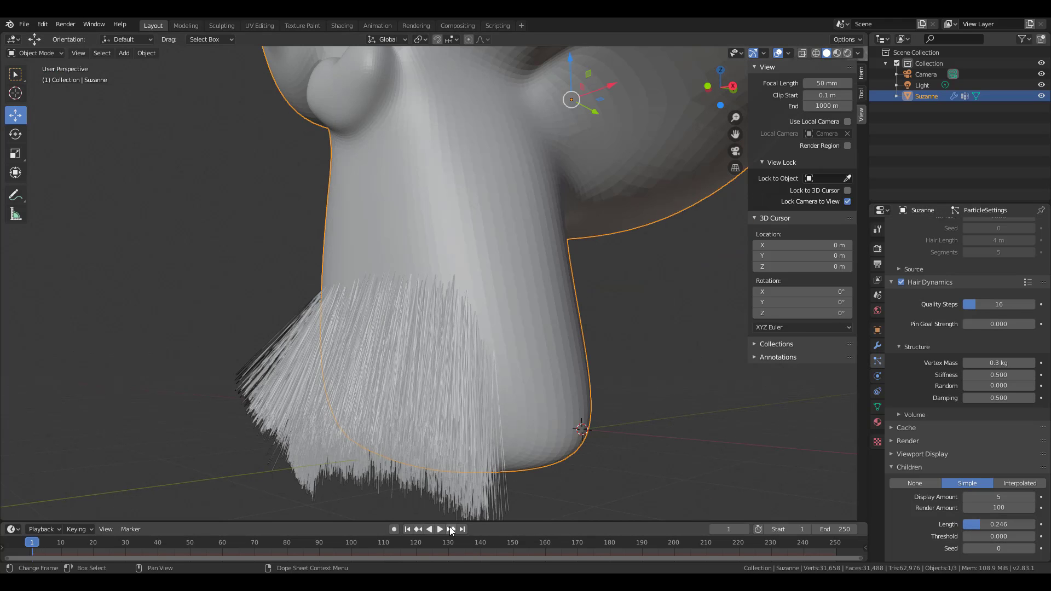
pyautogui.click(1010, 363)
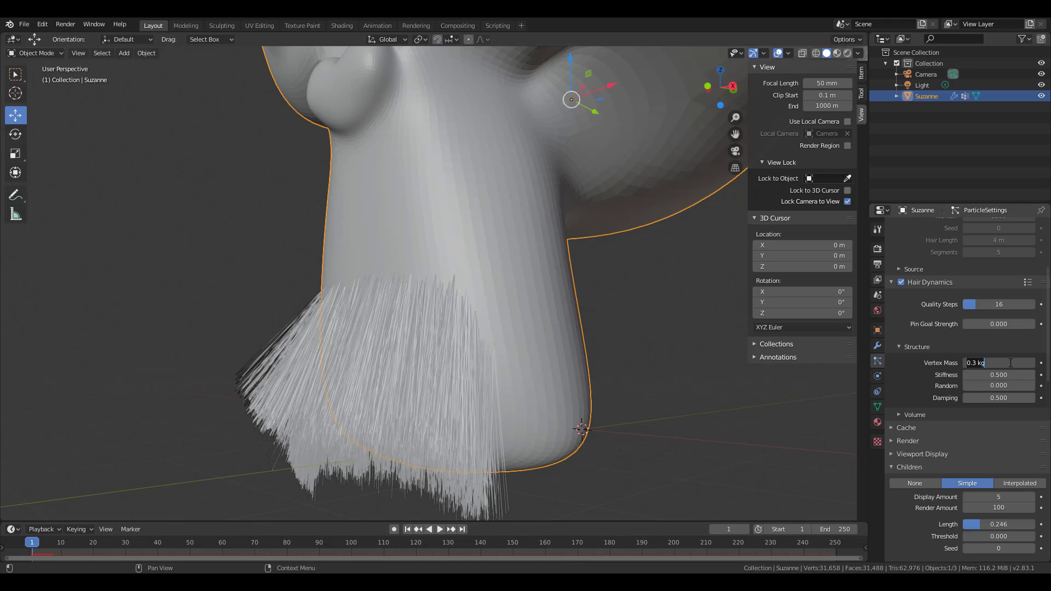
pyautogui.write('0.1')
pyautogui.press('Return')
pyautogui.scroll(-4, 963, 384)
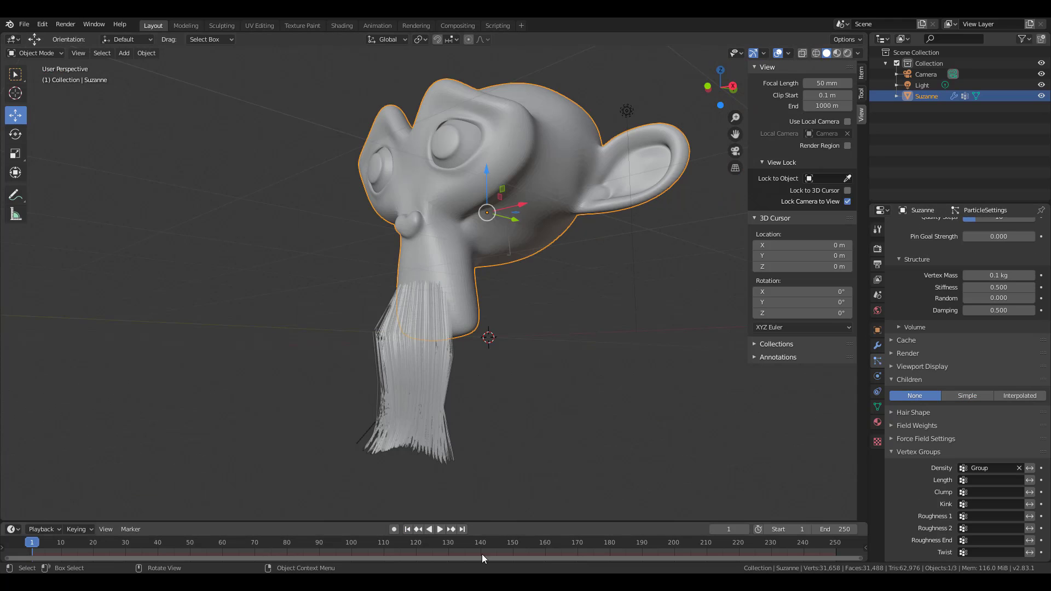
pyautogui.click(440, 529)
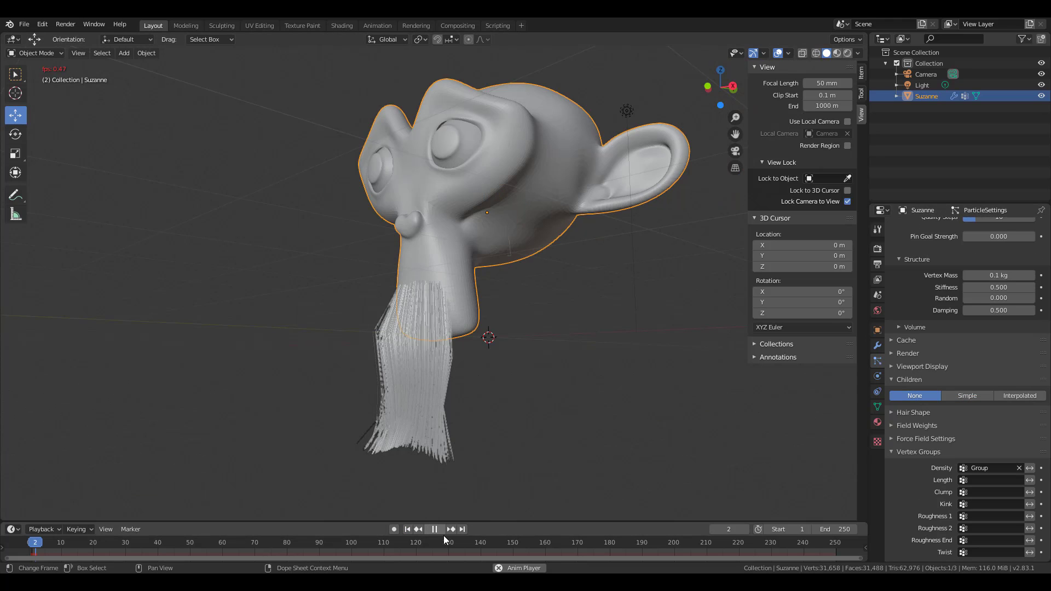
pyautogui.click(436, 529)
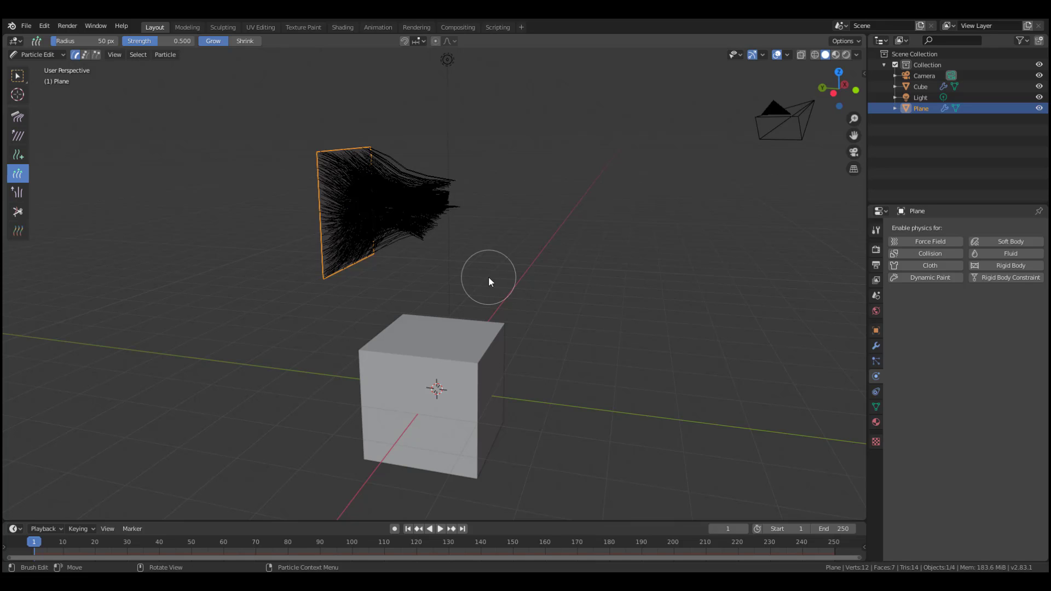
# Step: Play the animation so the plane's hair drapes onto the collider cube
pyautogui.click(440, 529)
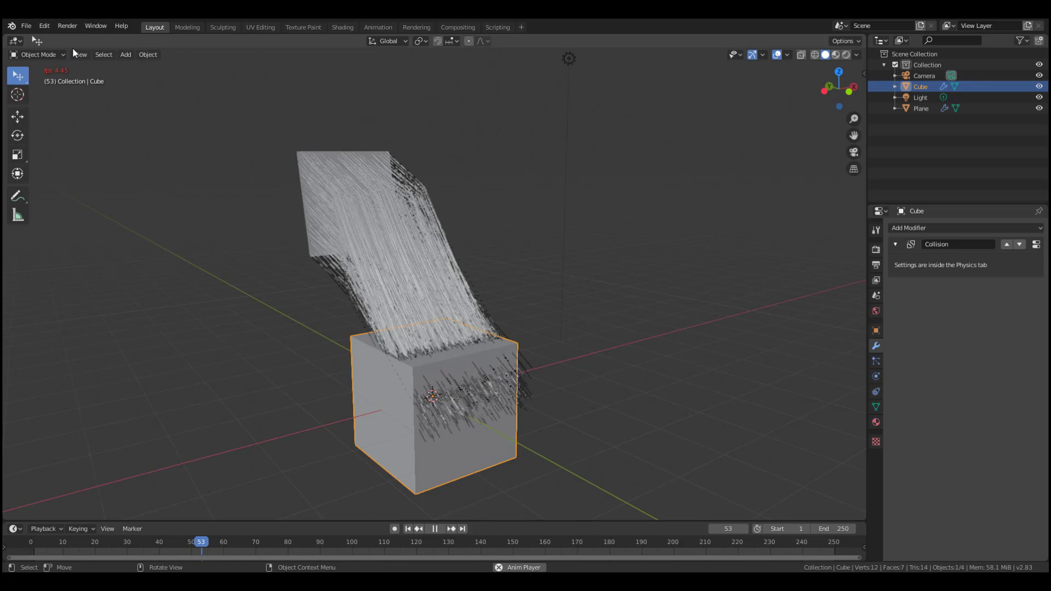
# Step: Show and close the splash screen, rewind to frame 1, and add the Plane to the selection
pyautogui.click(12, 26)
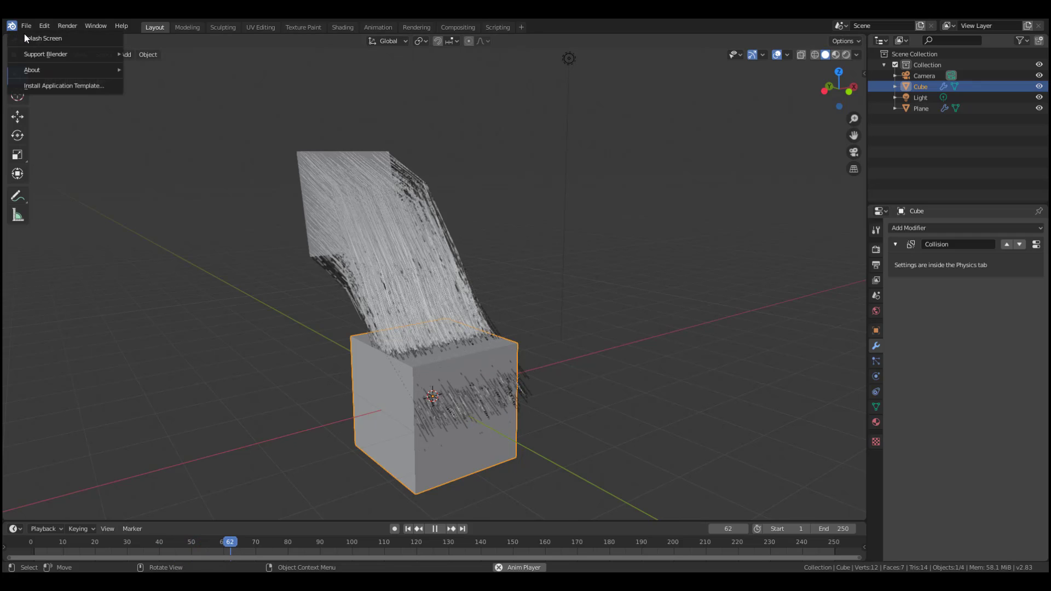
pyautogui.click(27, 38)
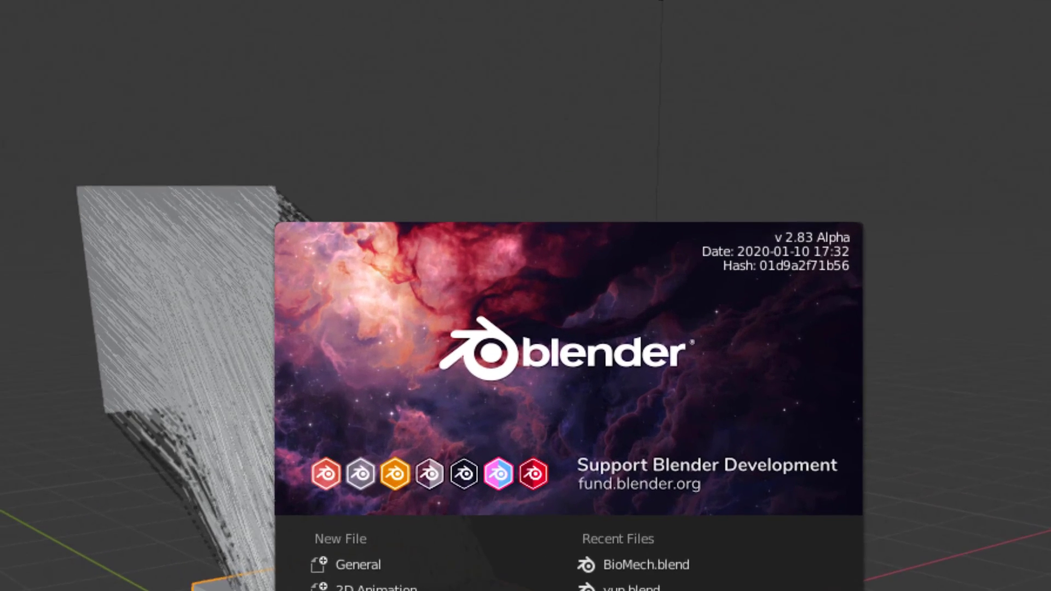
pyautogui.click(591, 172)
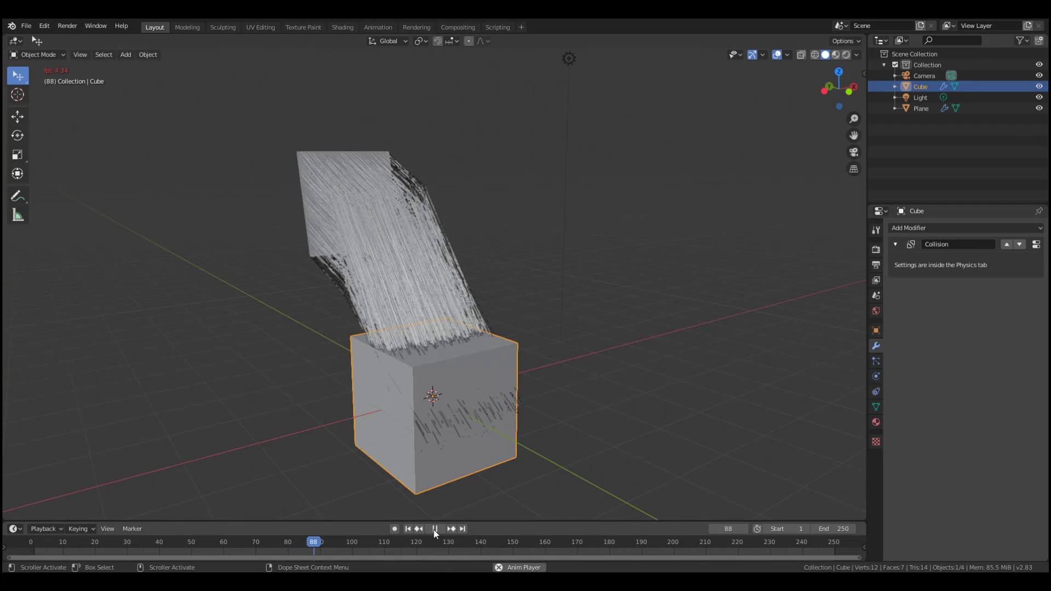
pyautogui.click(407, 528)
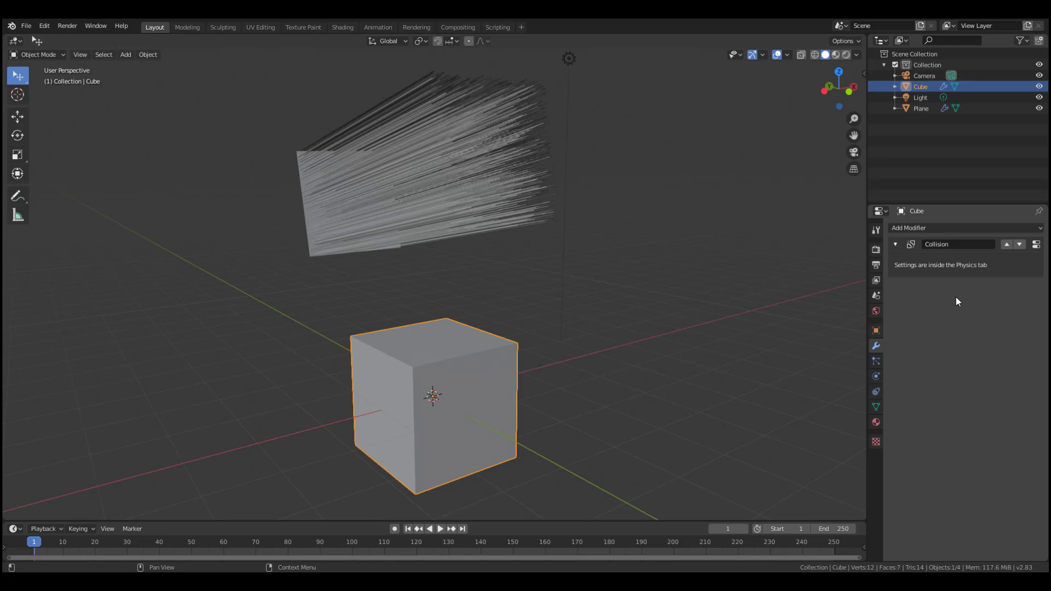
pyautogui.keyDown('ctrl'); pyautogui.click(922, 108); pyautogui.keyUp('ctrl')
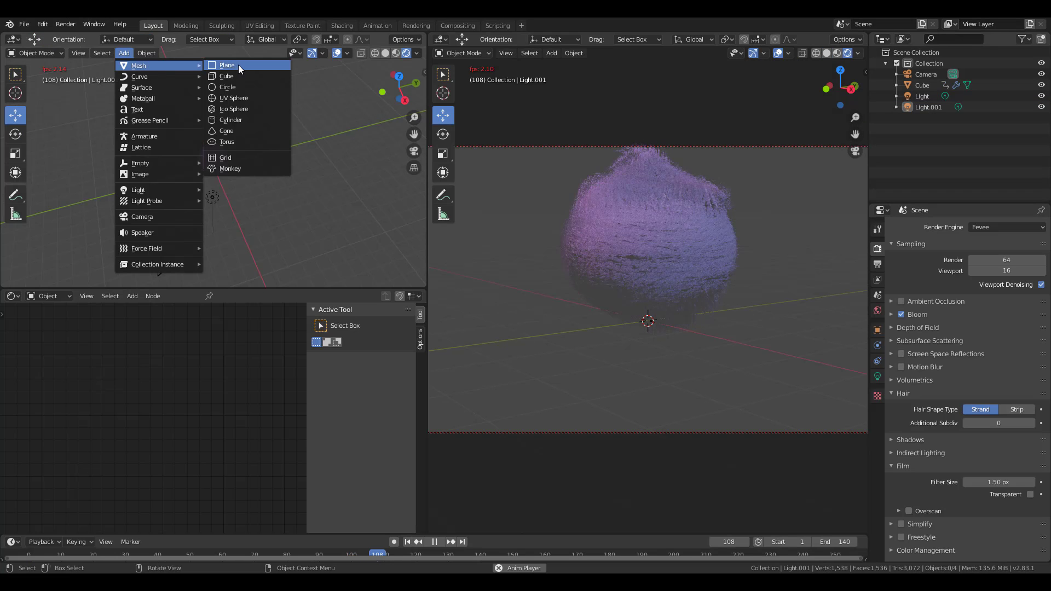
# Step: Delete a stray added plane, widen the right viewport, and rewind the animation
pyautogui.click(238, 65)
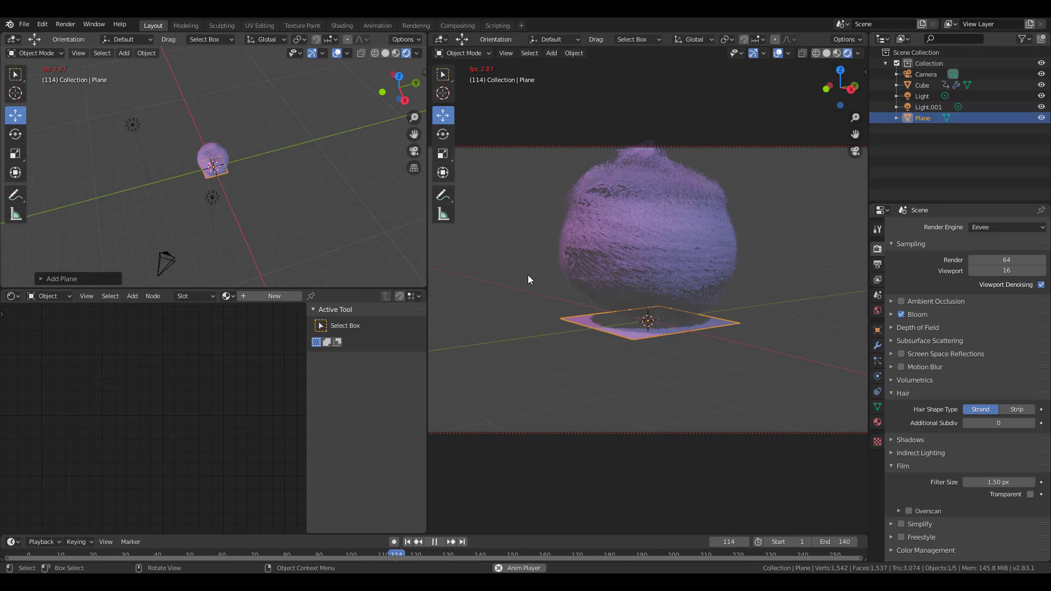
pyautogui.click(15, 154)
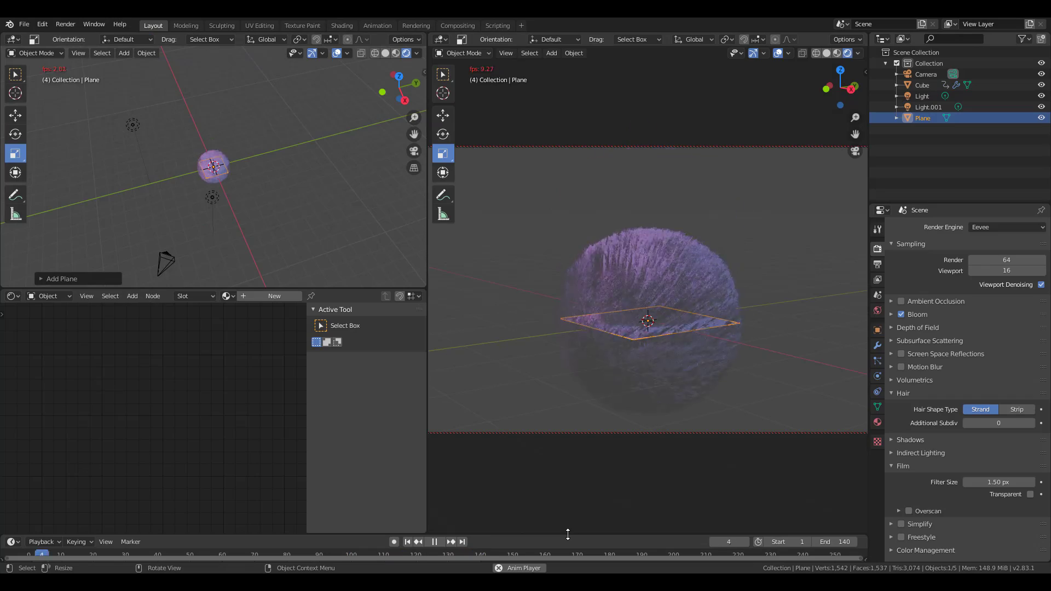
pyautogui.press('Delete')
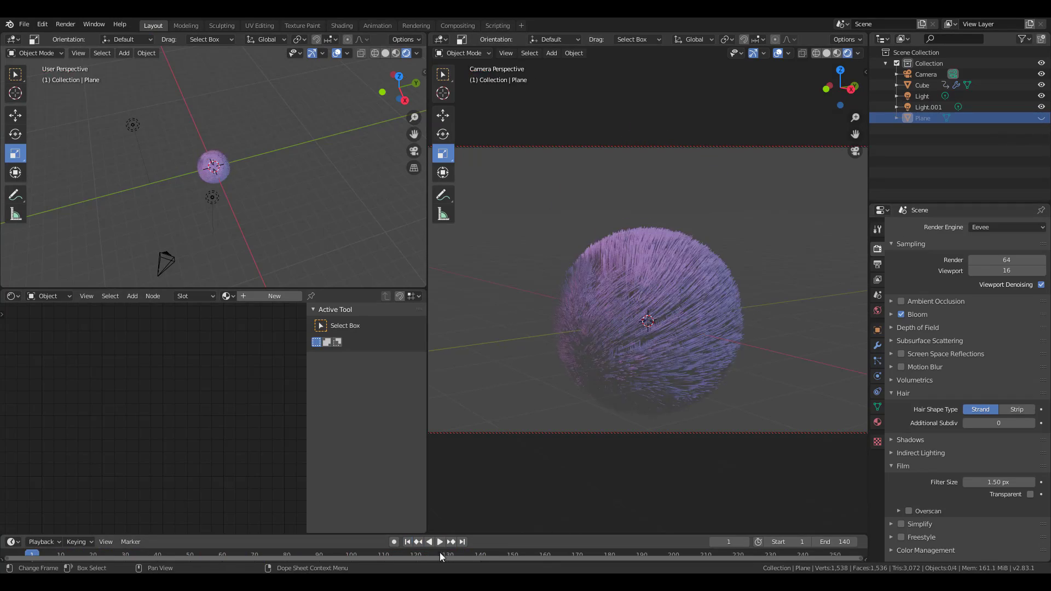
pyautogui.moveTo(428, 520); pyautogui.dragTo(128, 470)
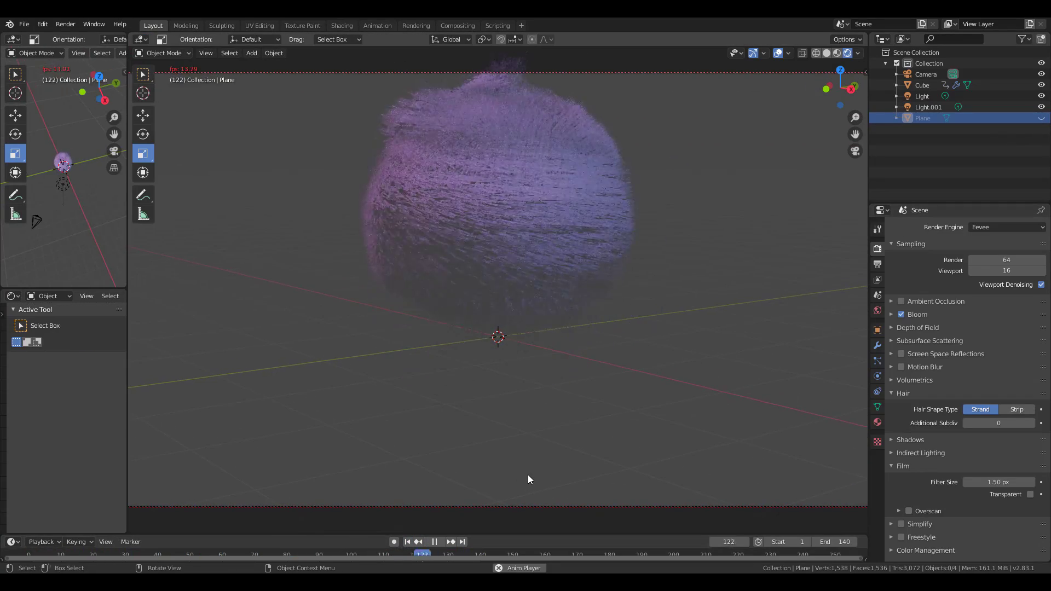
pyautogui.click(434, 541)
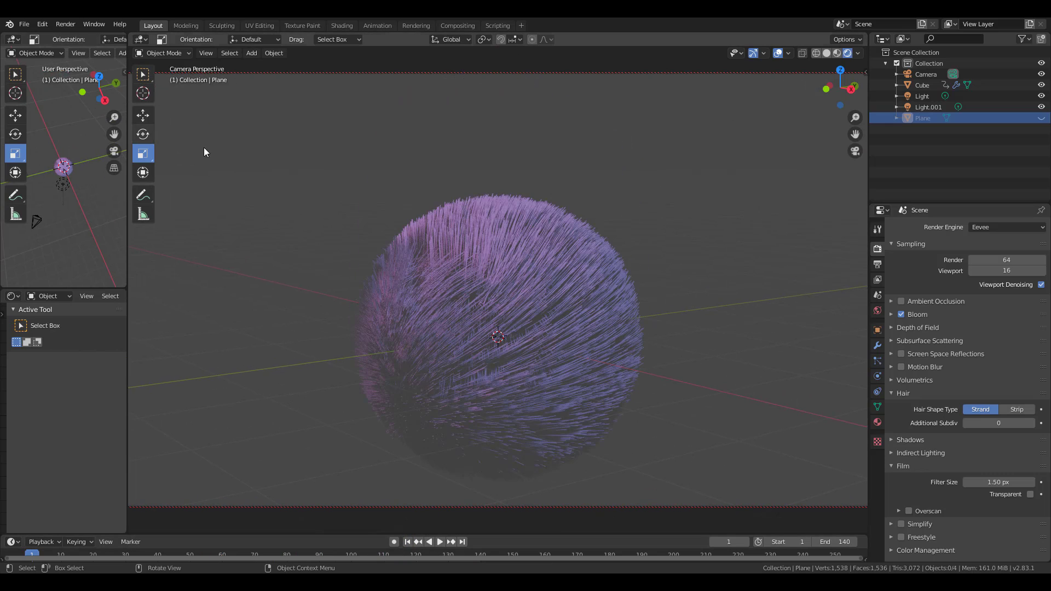
# Step: Add a torus mesh and scale it to about twice its size
pyautogui.click(251, 53)
pyautogui.moveTo(267, 65)
pyautogui.click(356, 142)
pyautogui.press('s')
pyautogui.click(492, 343)
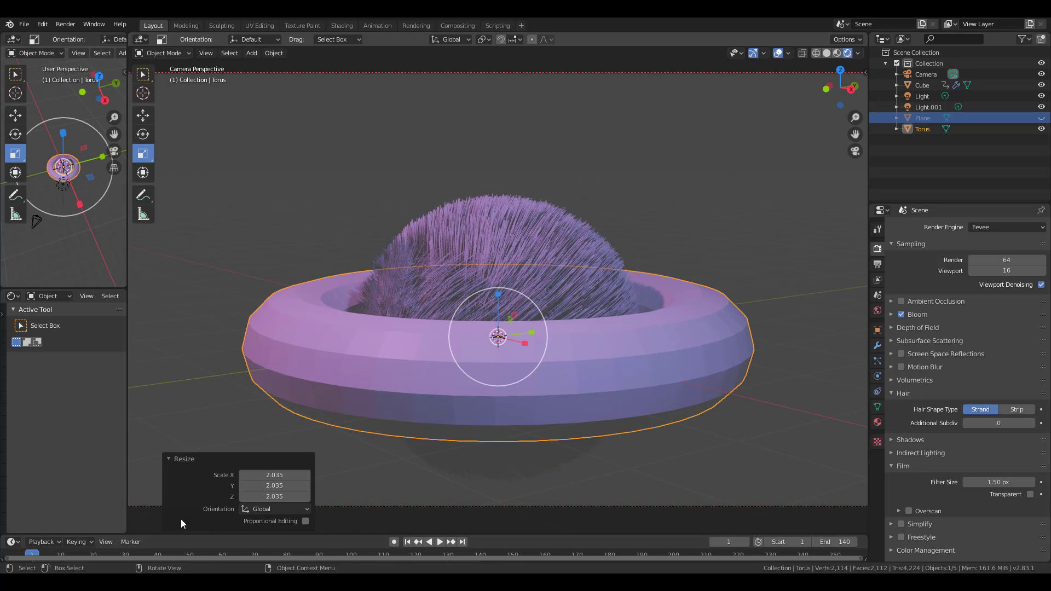
# Step: Give the torus Subdivision Surface and Solidify modifiers, thickness about 0.32 m
pyautogui.click(878, 346)
pyautogui.click(967, 227)
pyautogui.click(842, 408)
pyautogui.click(966, 227)
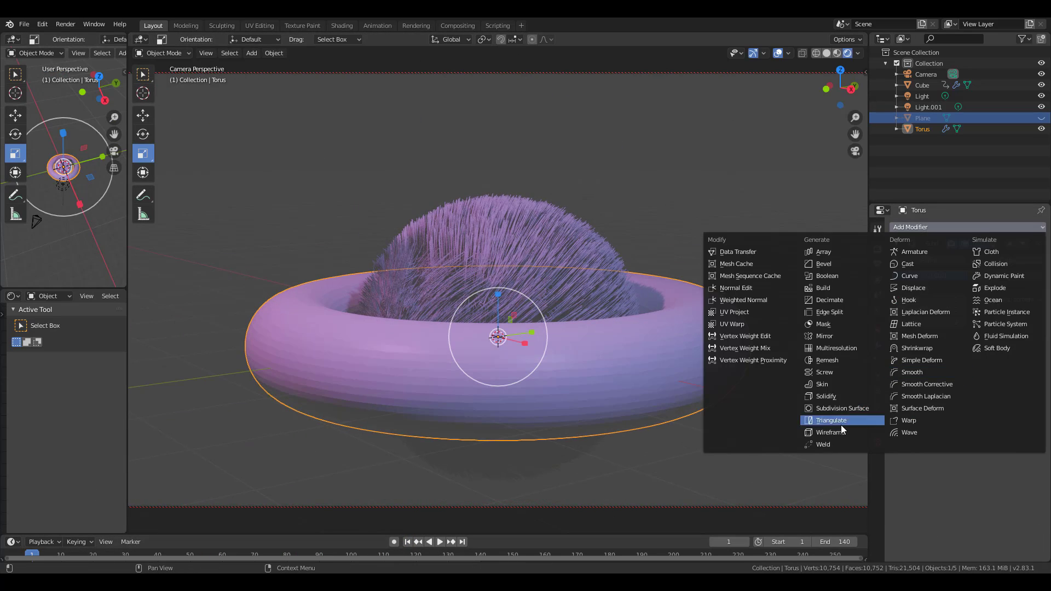
pyautogui.click(836, 397)
pyautogui.moveTo(925, 391); pyautogui.dragTo(958, 391)
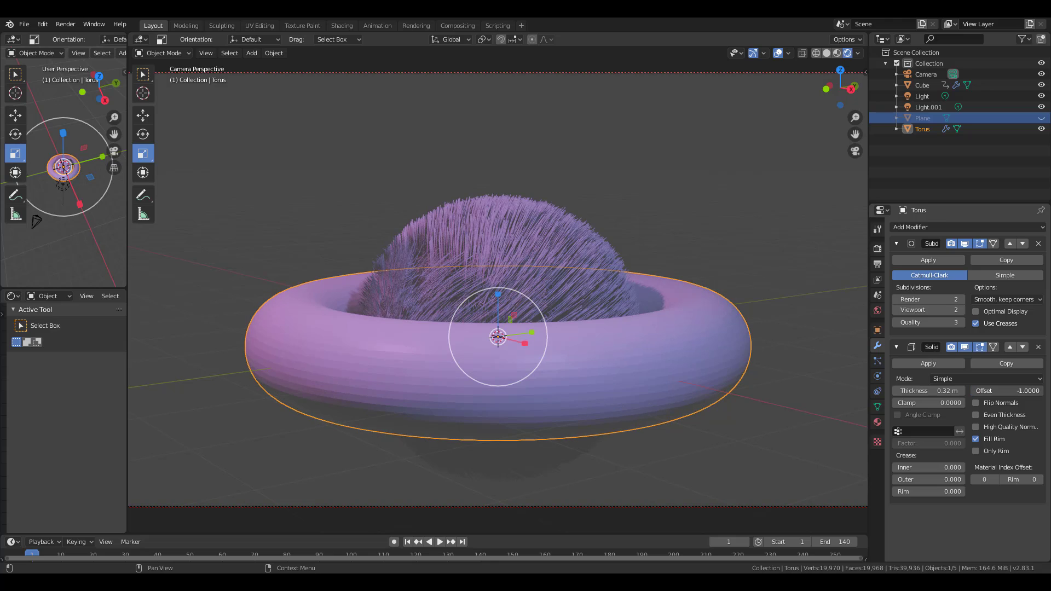
pyautogui.moveTo(908, 467); pyautogui.dragTo(931, 467)
# Step: Add a 45° Simple Deform twist and Collision to the torus, then play the hair falling
pyautogui.click(949, 228)
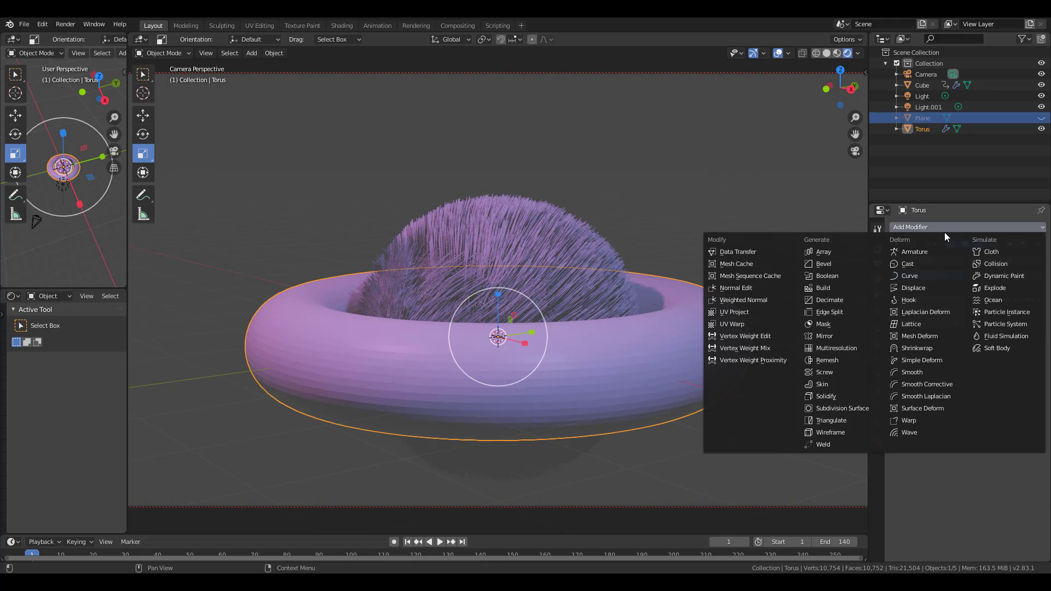
pyautogui.click(922, 360)
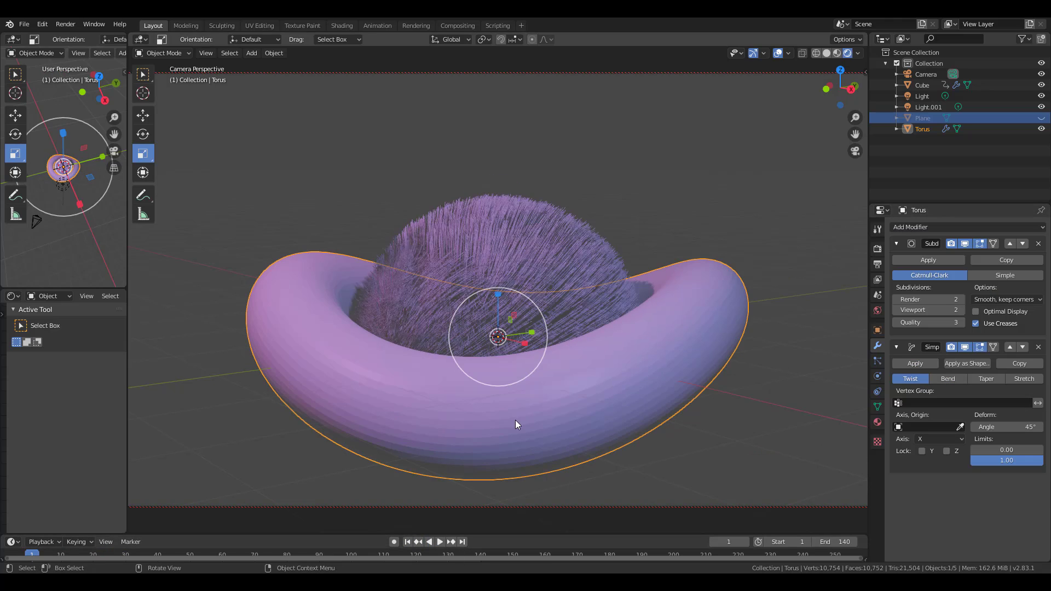
pyautogui.click(967, 227)
pyautogui.click(985, 257)
pyautogui.click(440, 542)
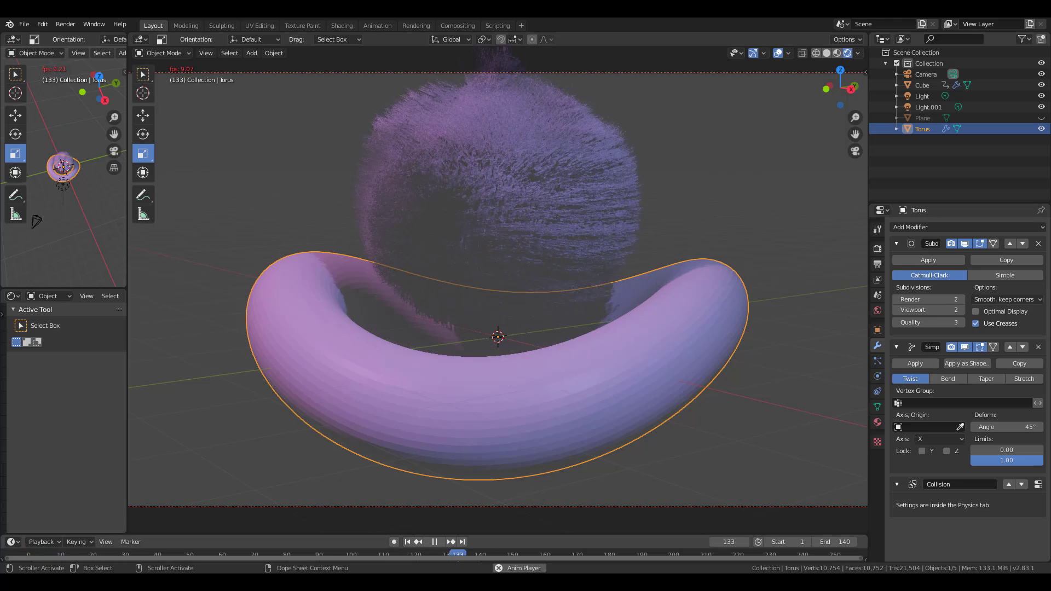